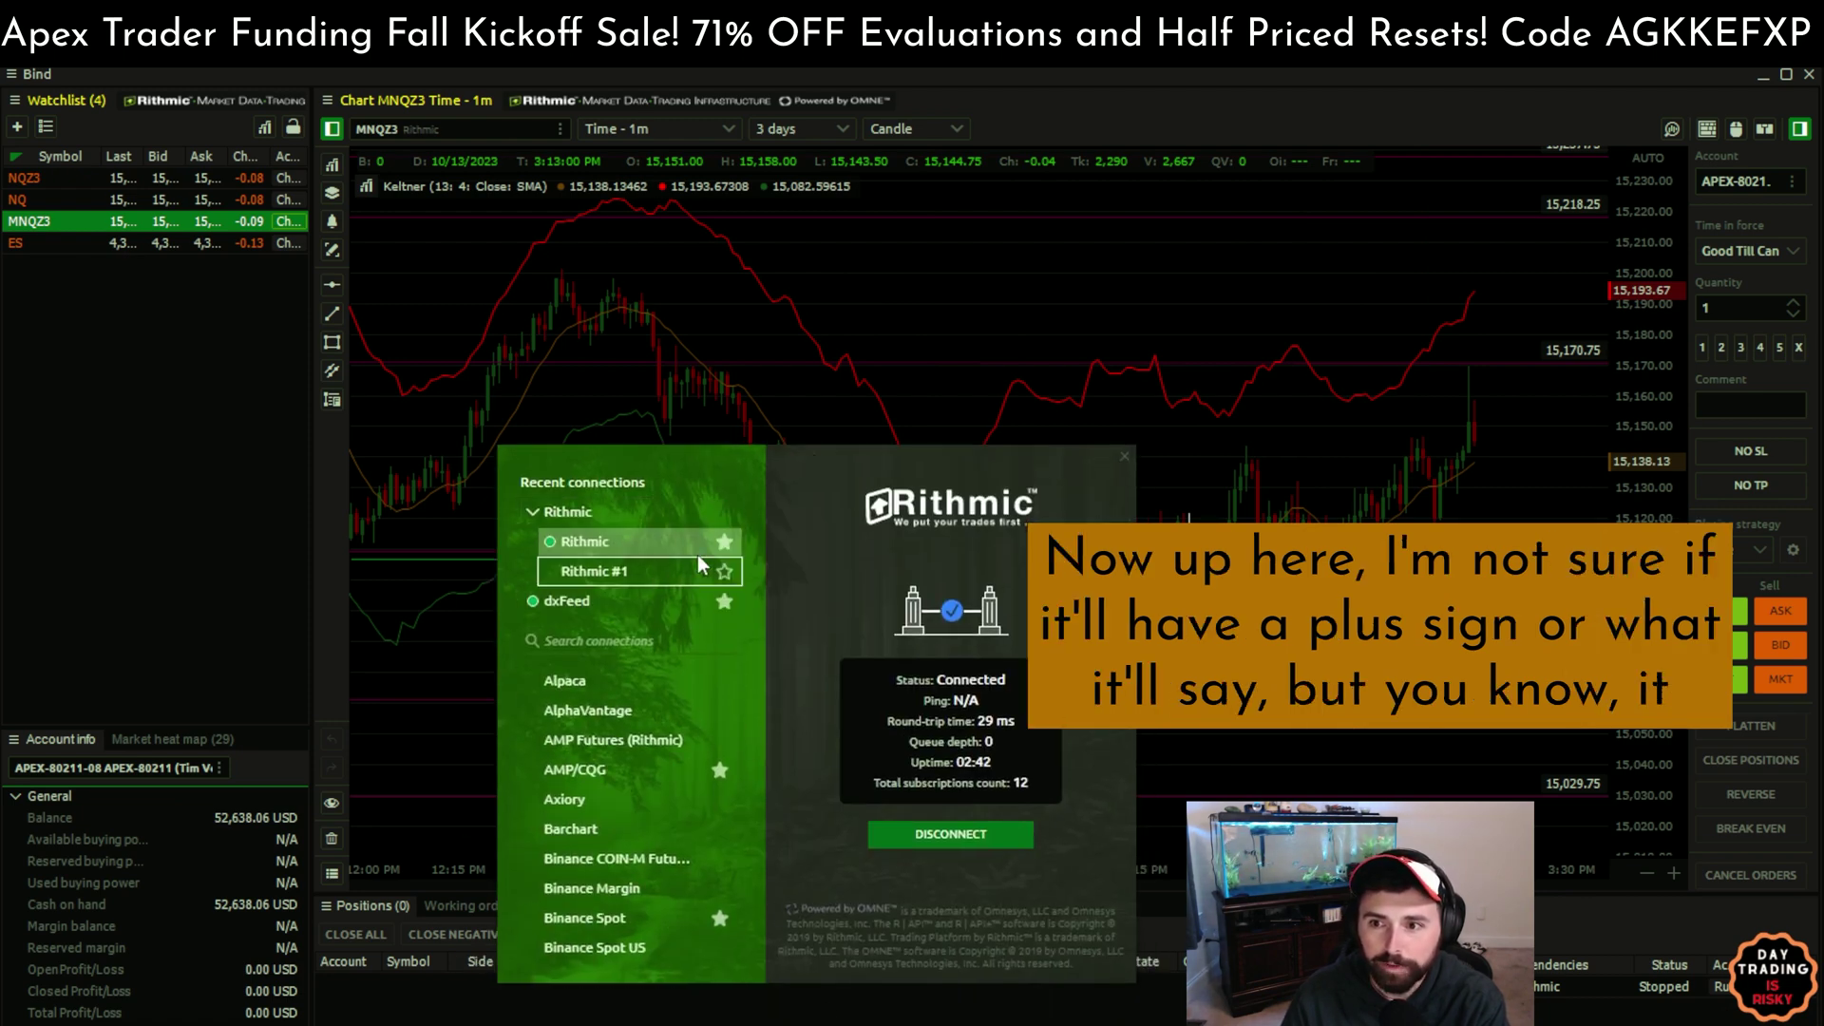
- Add a Rithmic #2 connection and start filling its User and Password fields
{"action": "left_click", "coordinate": [528, 511]}
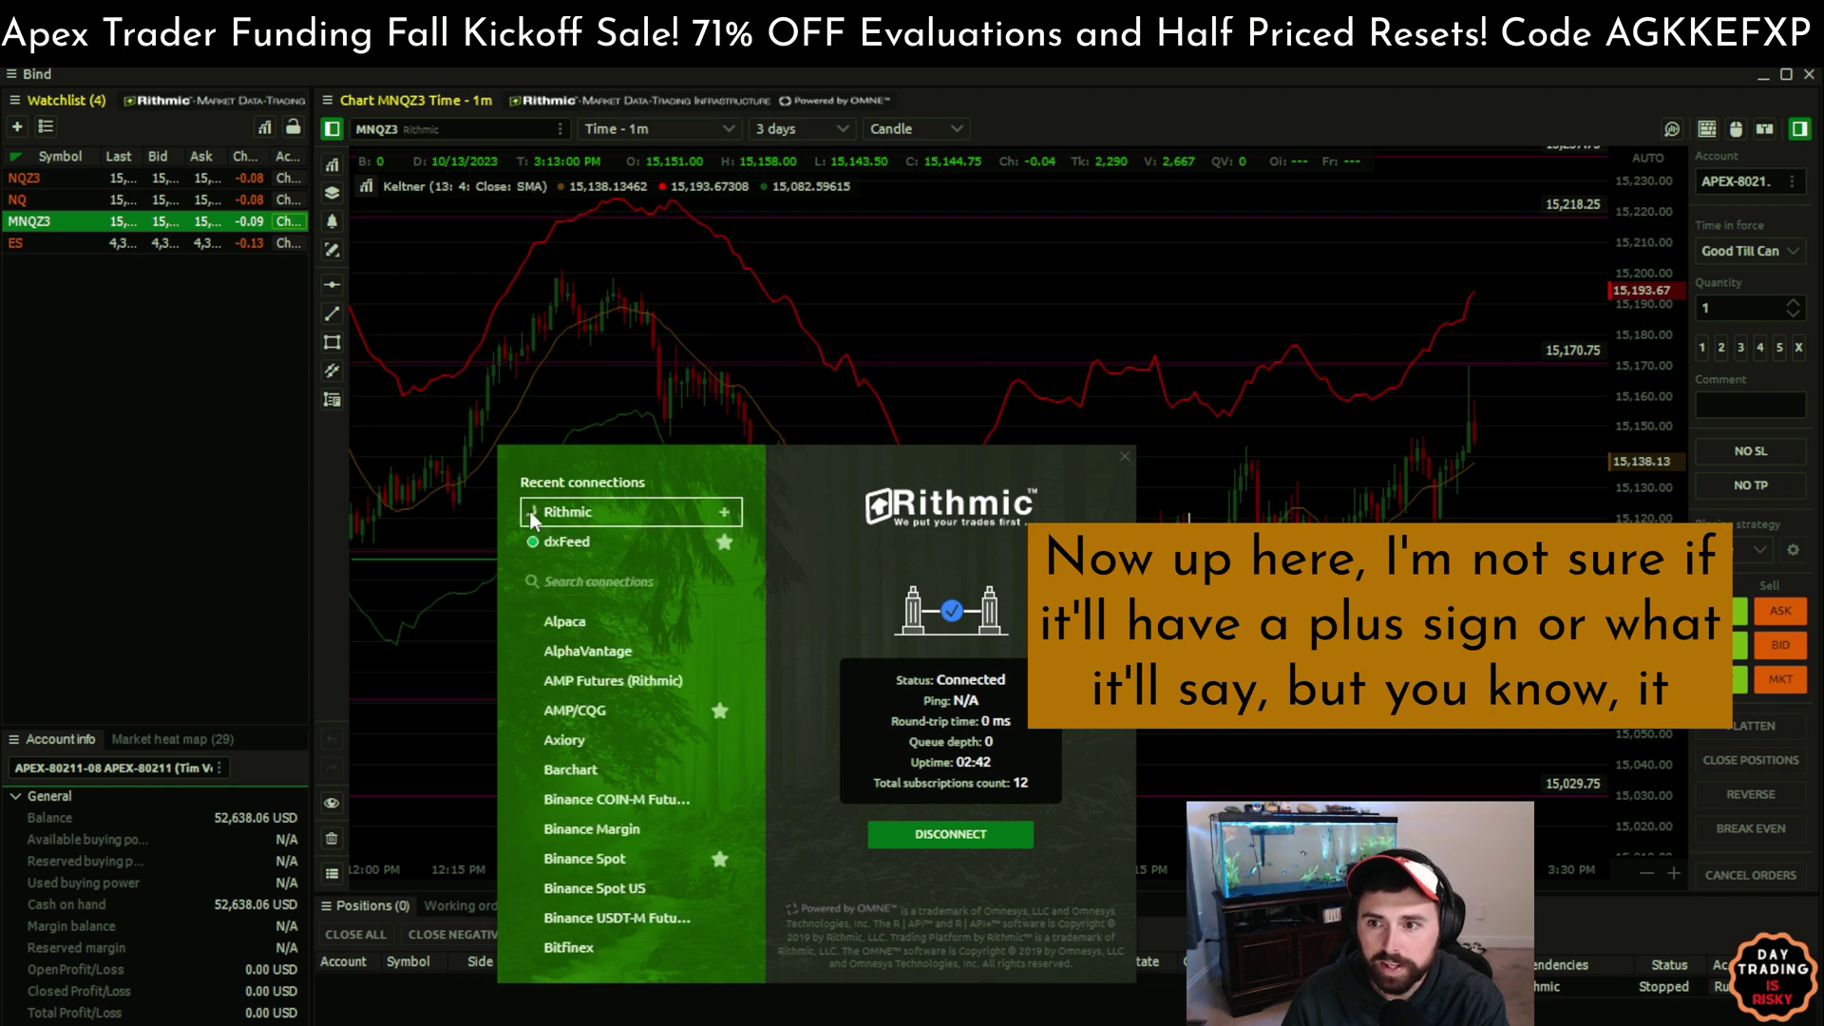
{"action": "left_click", "coordinate": [726, 512]}
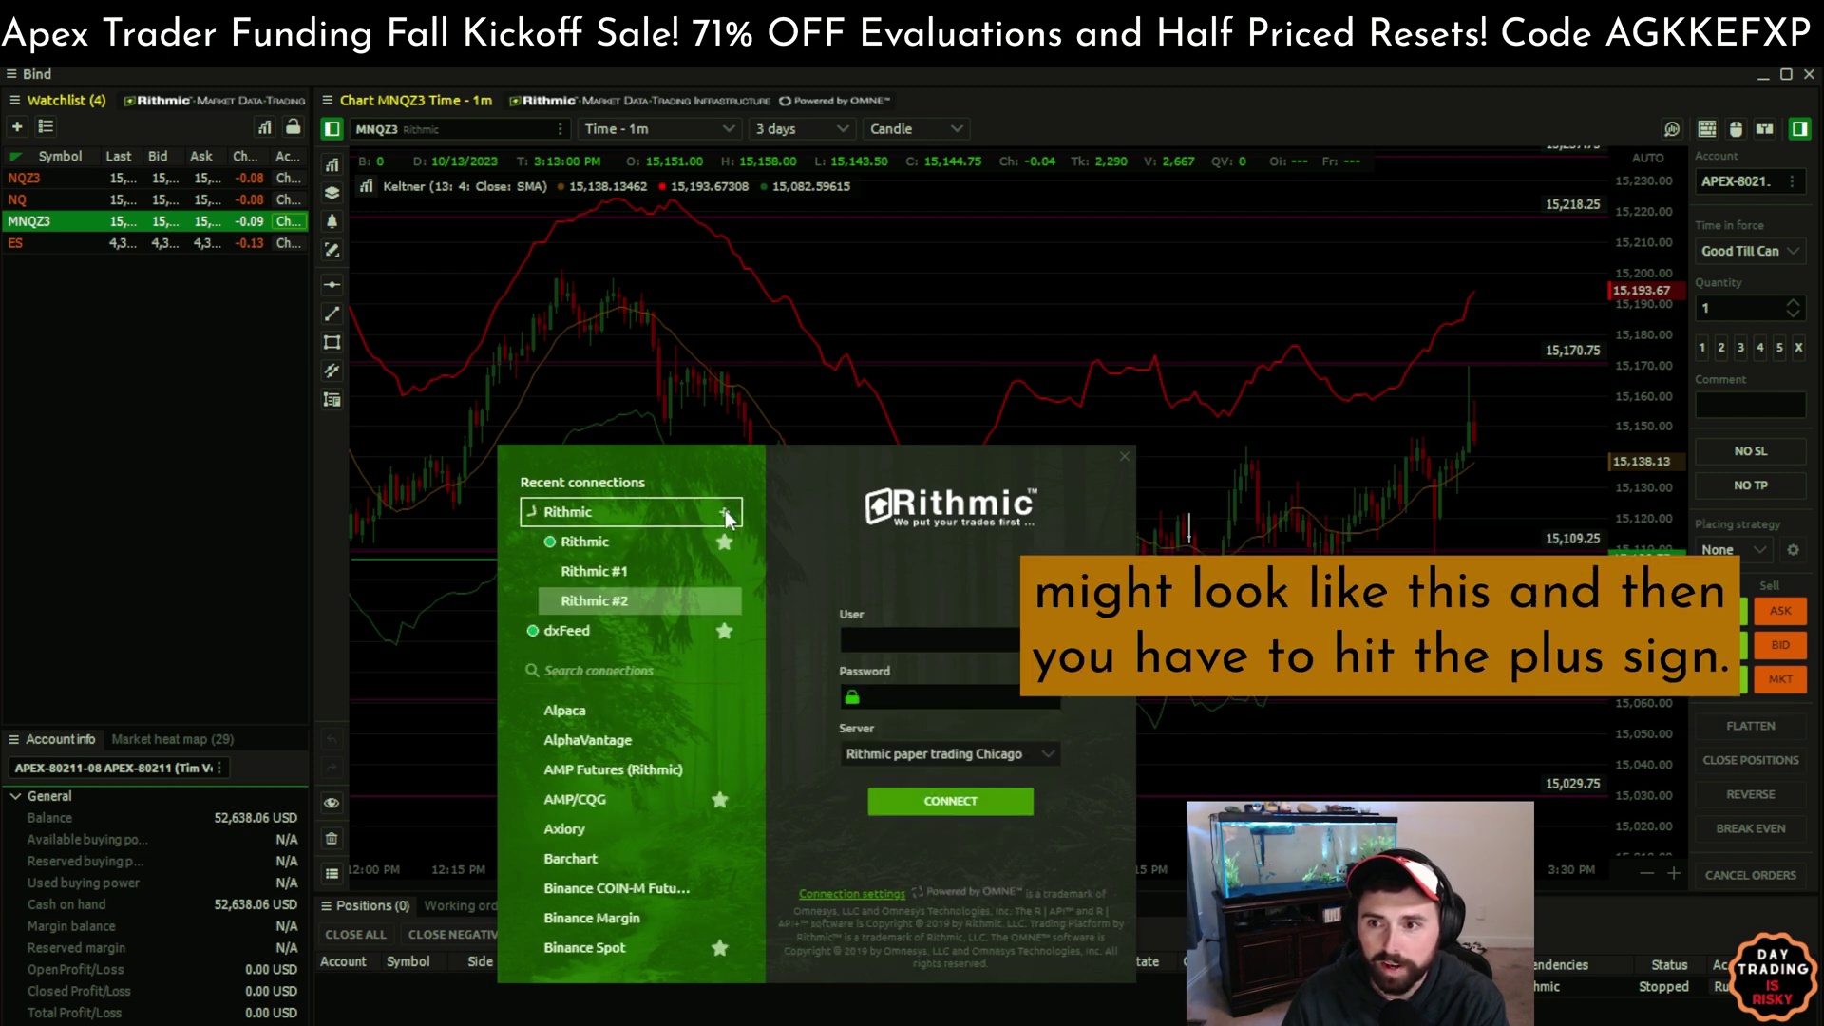
{"action": "left_click", "coordinate": [931, 641]}
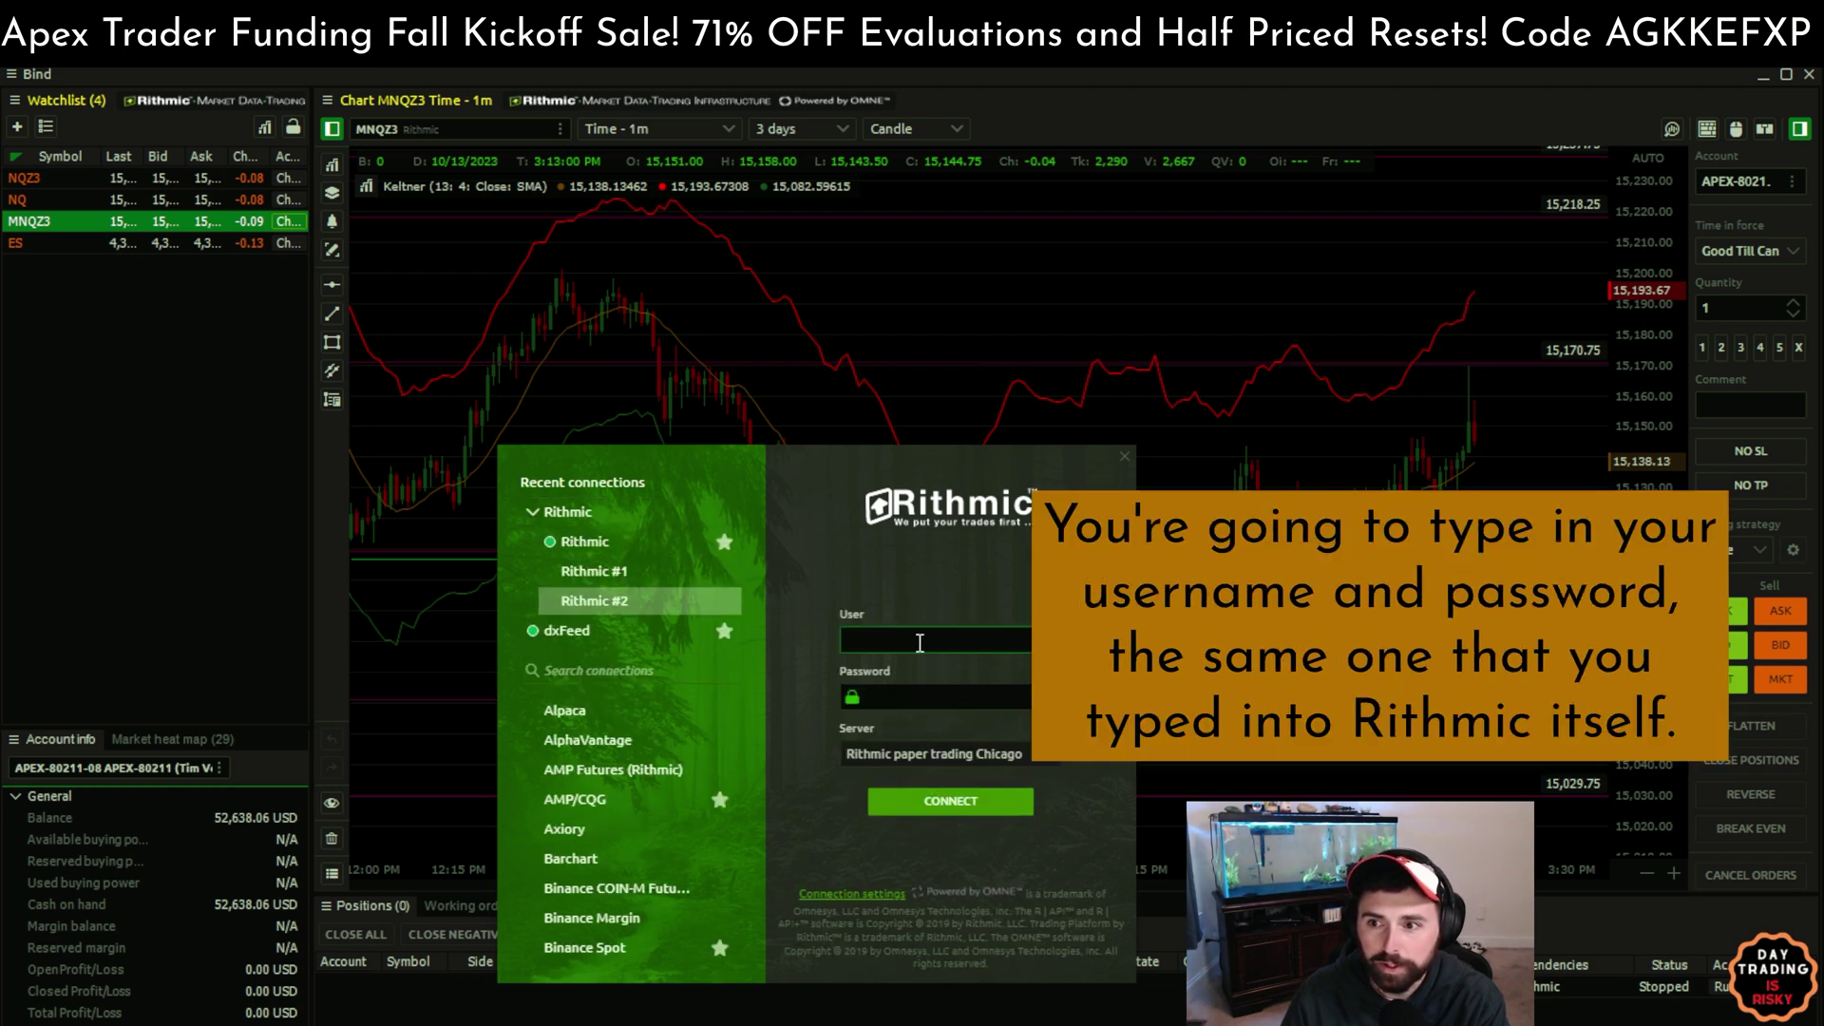
{"action": "left_click", "coordinate": [912, 689]}
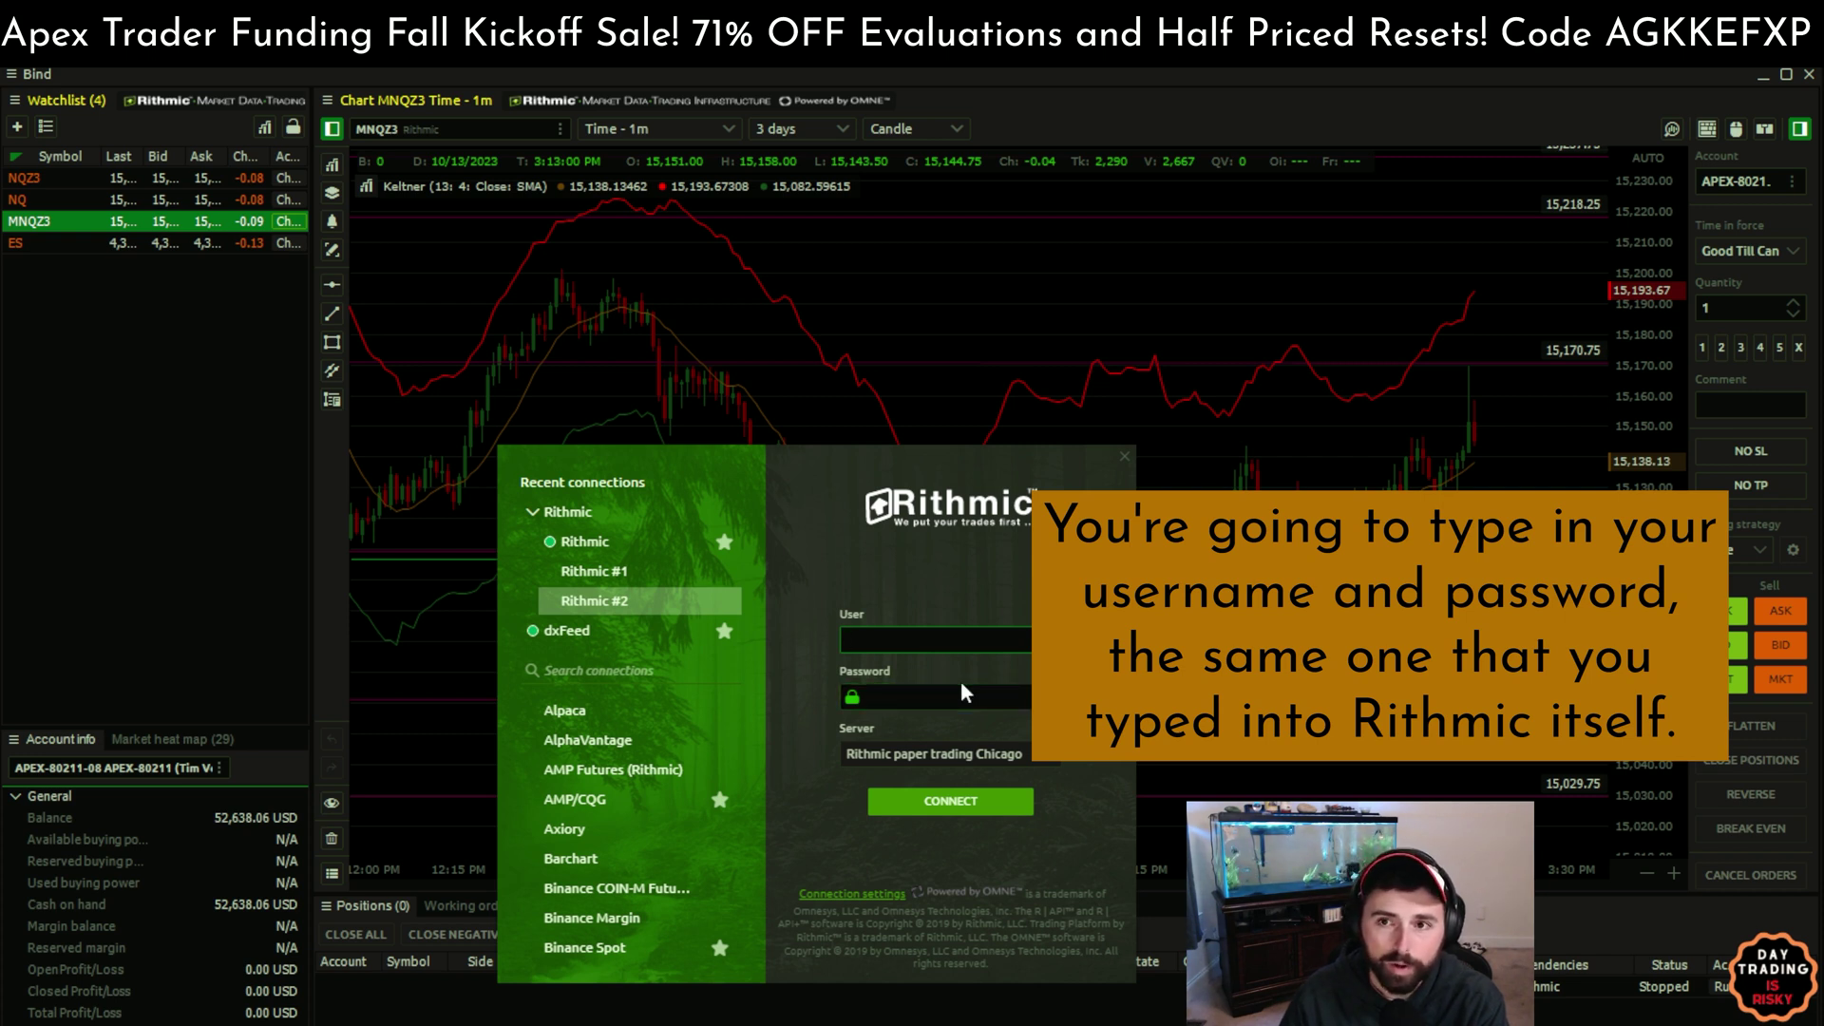
{"action": "left_click", "coordinate": [1025, 754]}
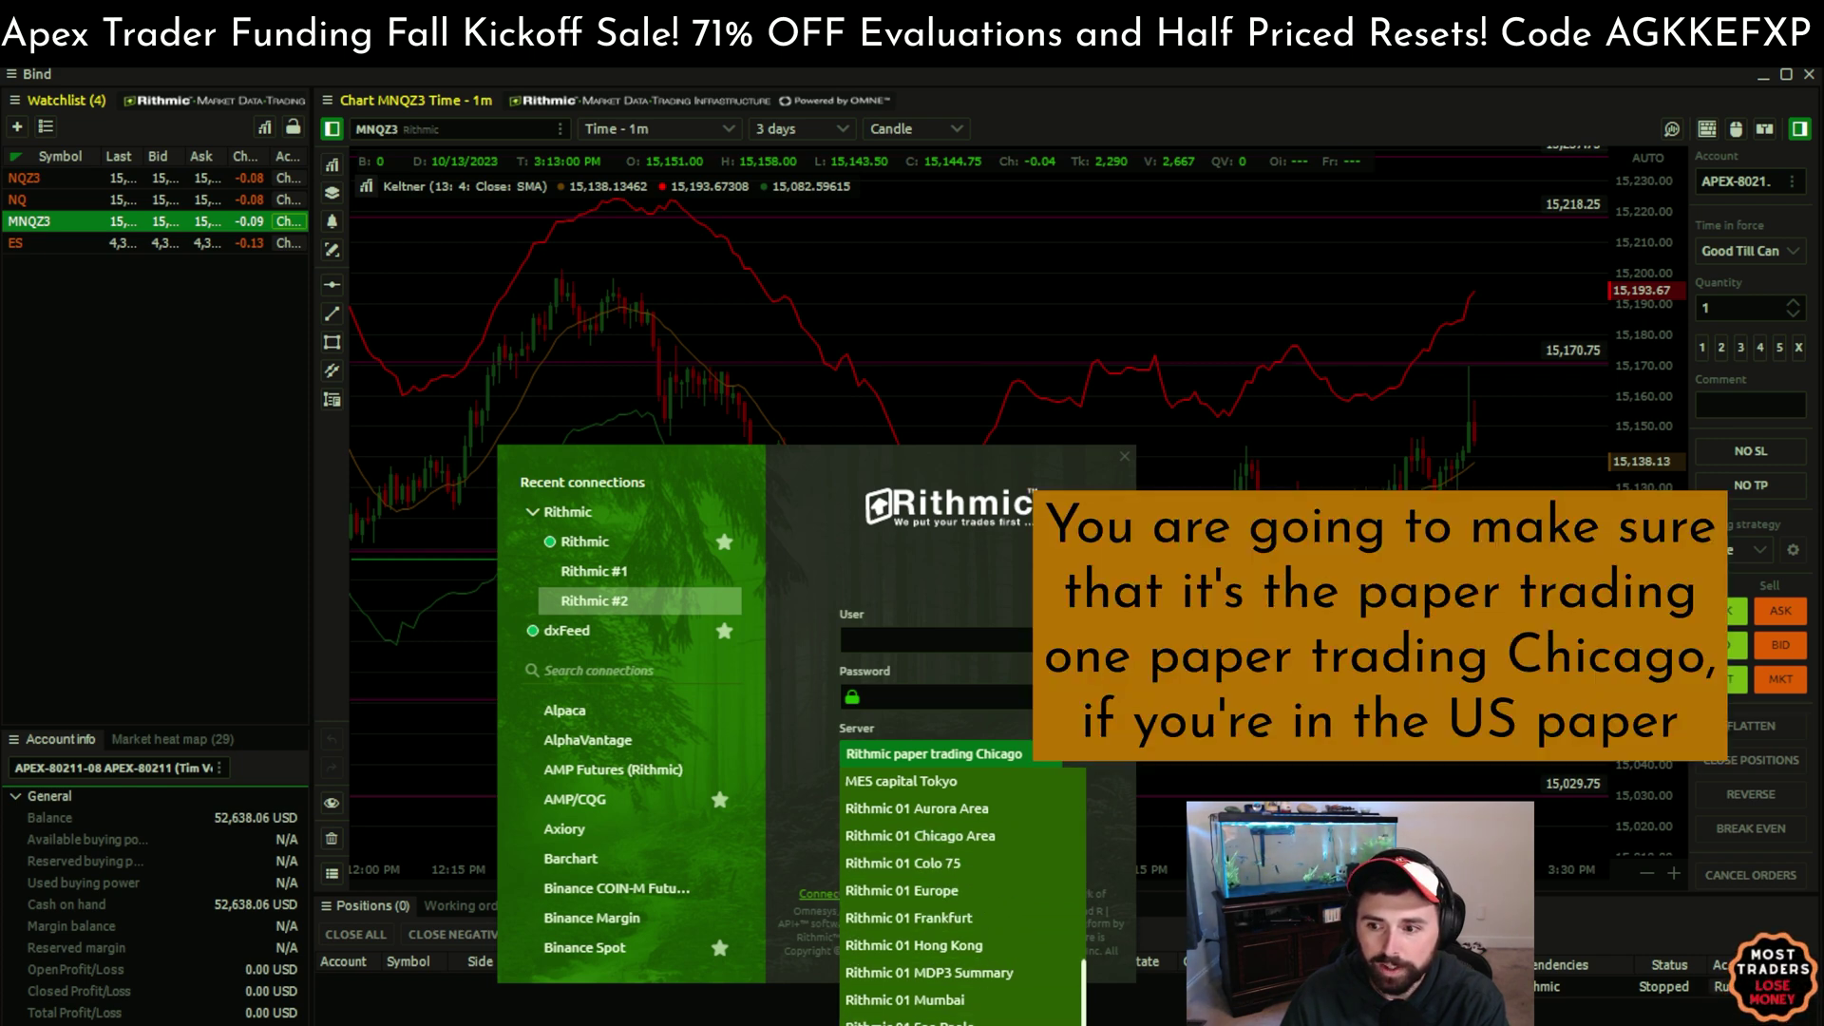
- Choose Rithmic paper trading Chicago as the Rithmic #2 server
{"action": "scroll", "coordinate": [950, 950], "scroll_direction": "down", "scroll_amount": 4}
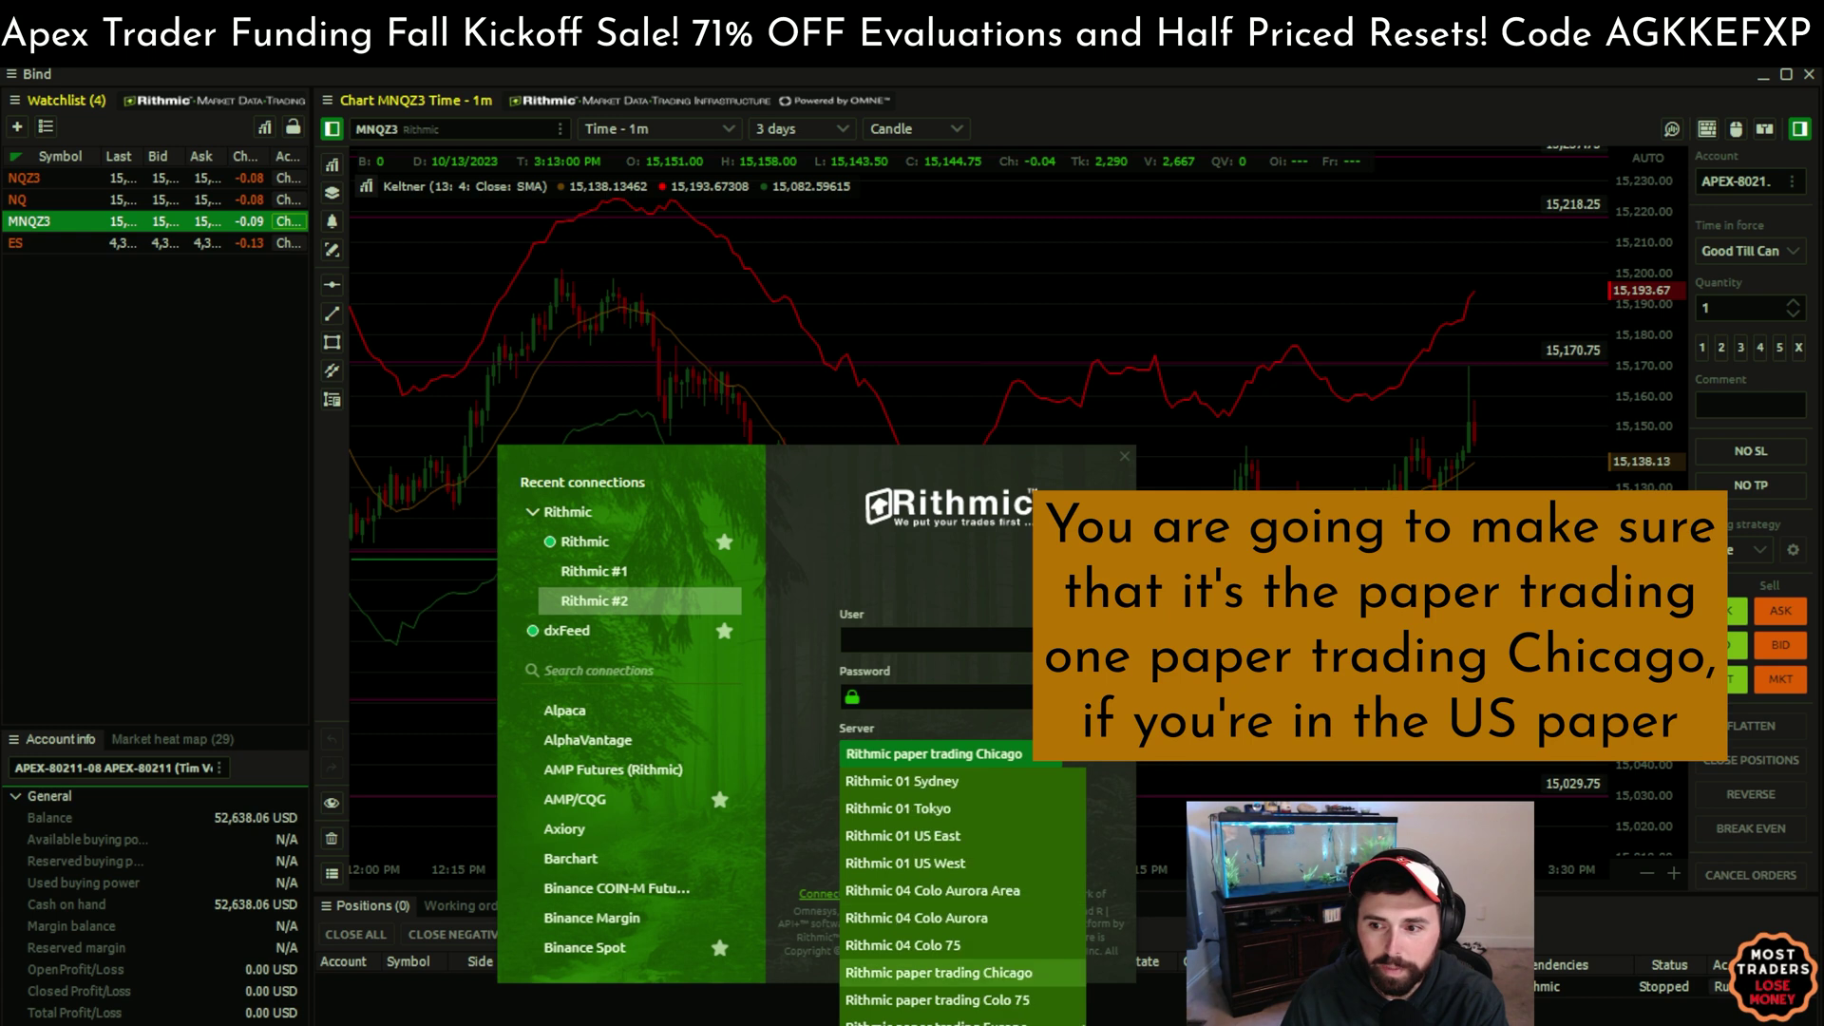
{"action": "left_click", "coordinate": [956, 977]}
{"action": "left_click", "coordinate": [1001, 758]}
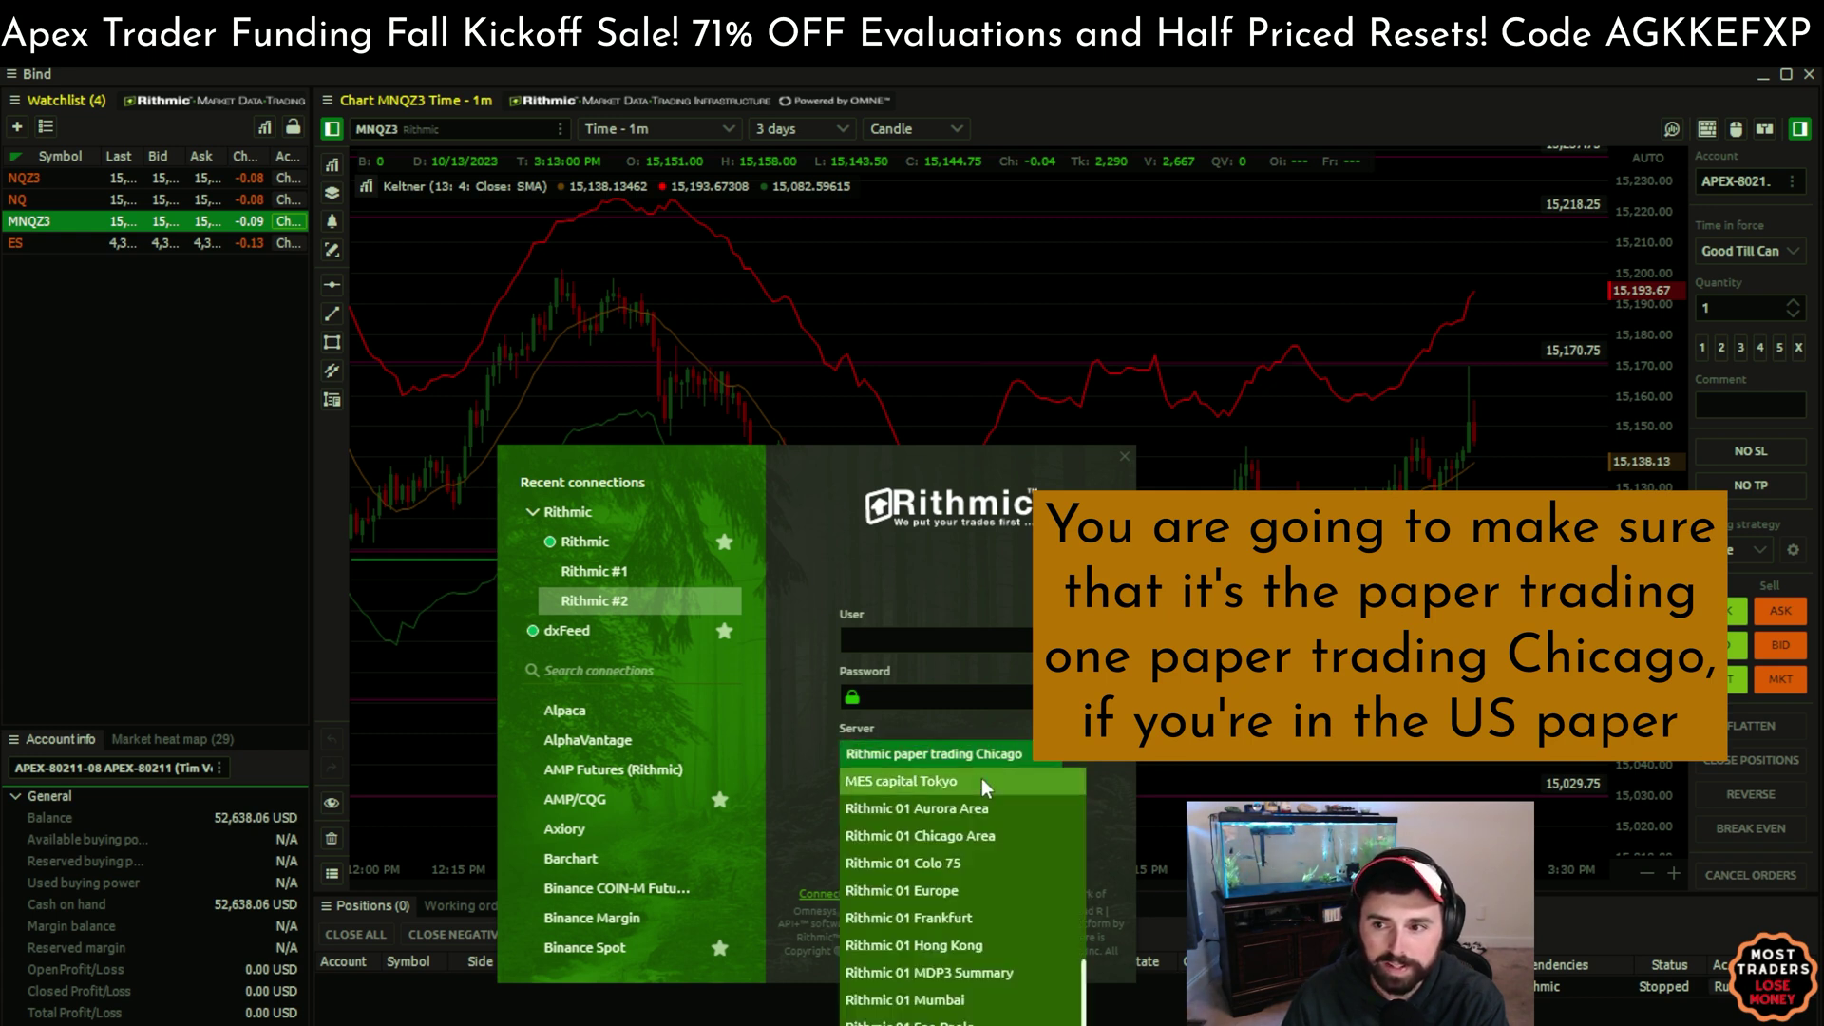
{"action": "scroll", "coordinate": [997, 786], "scroll_direction": "down", "scroll_amount": 4}
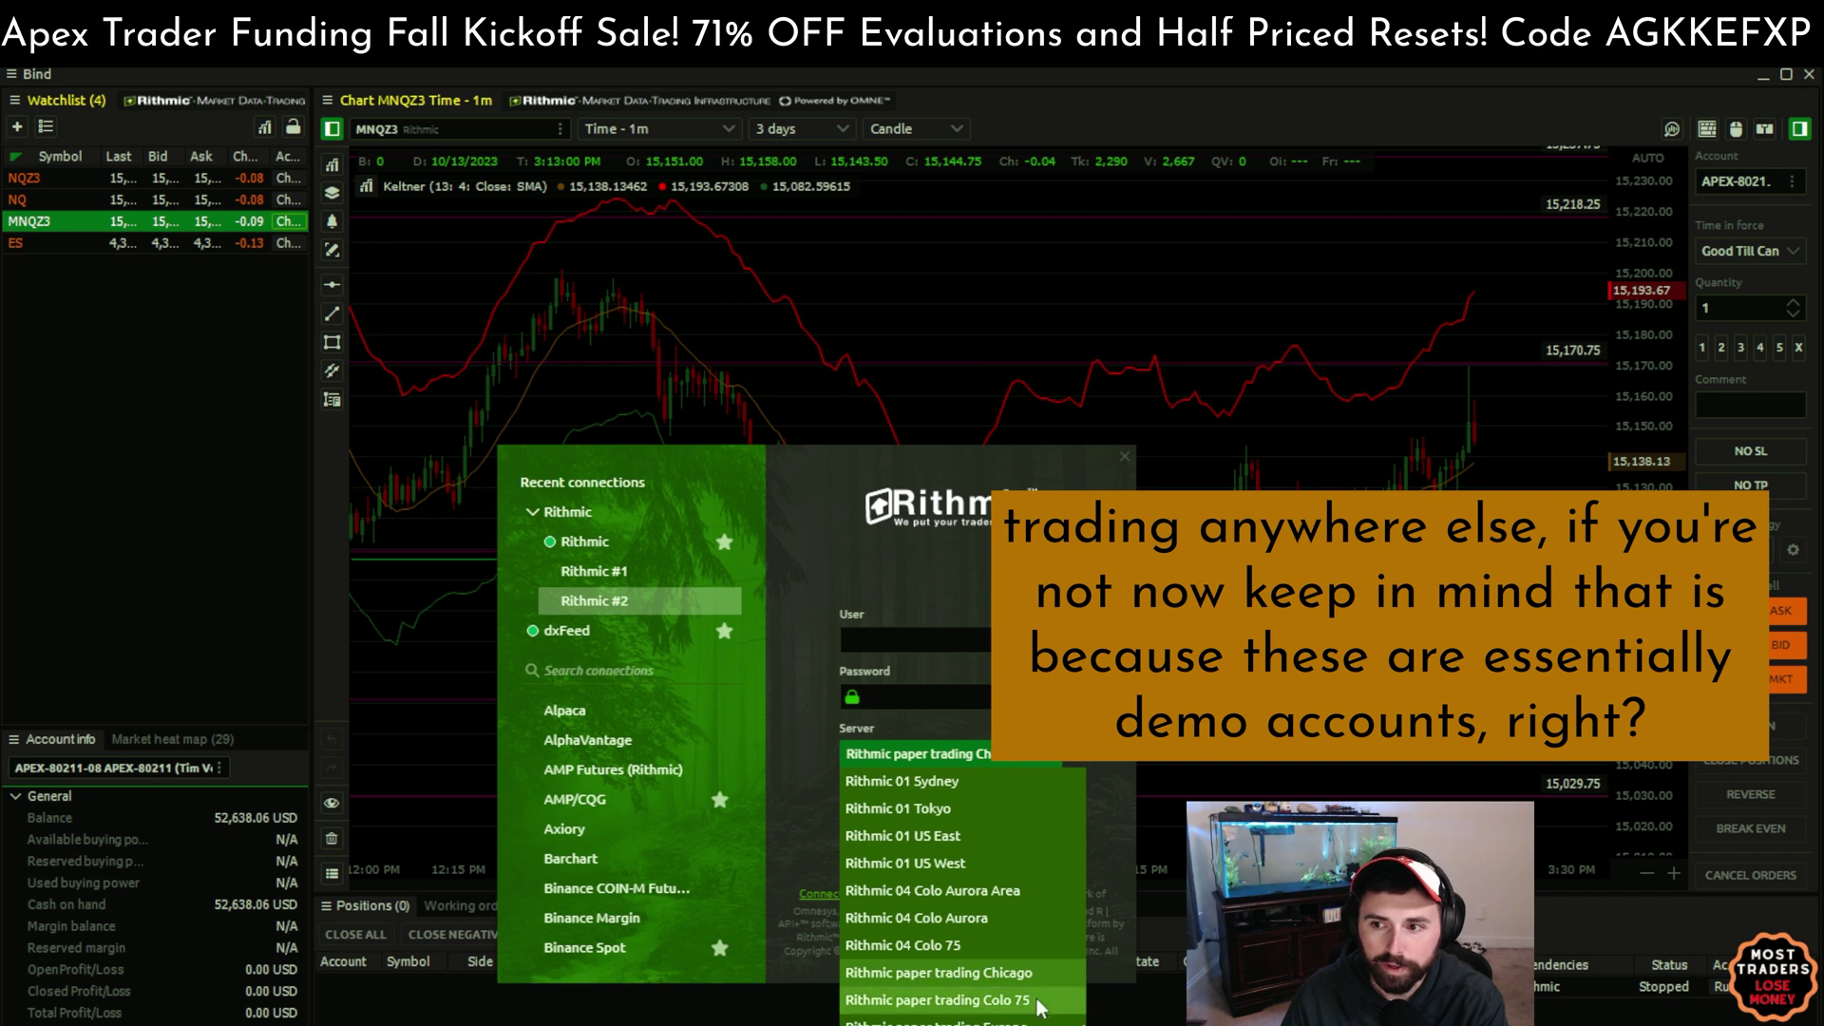
{"action": "left_click", "coordinate": [1010, 760]}
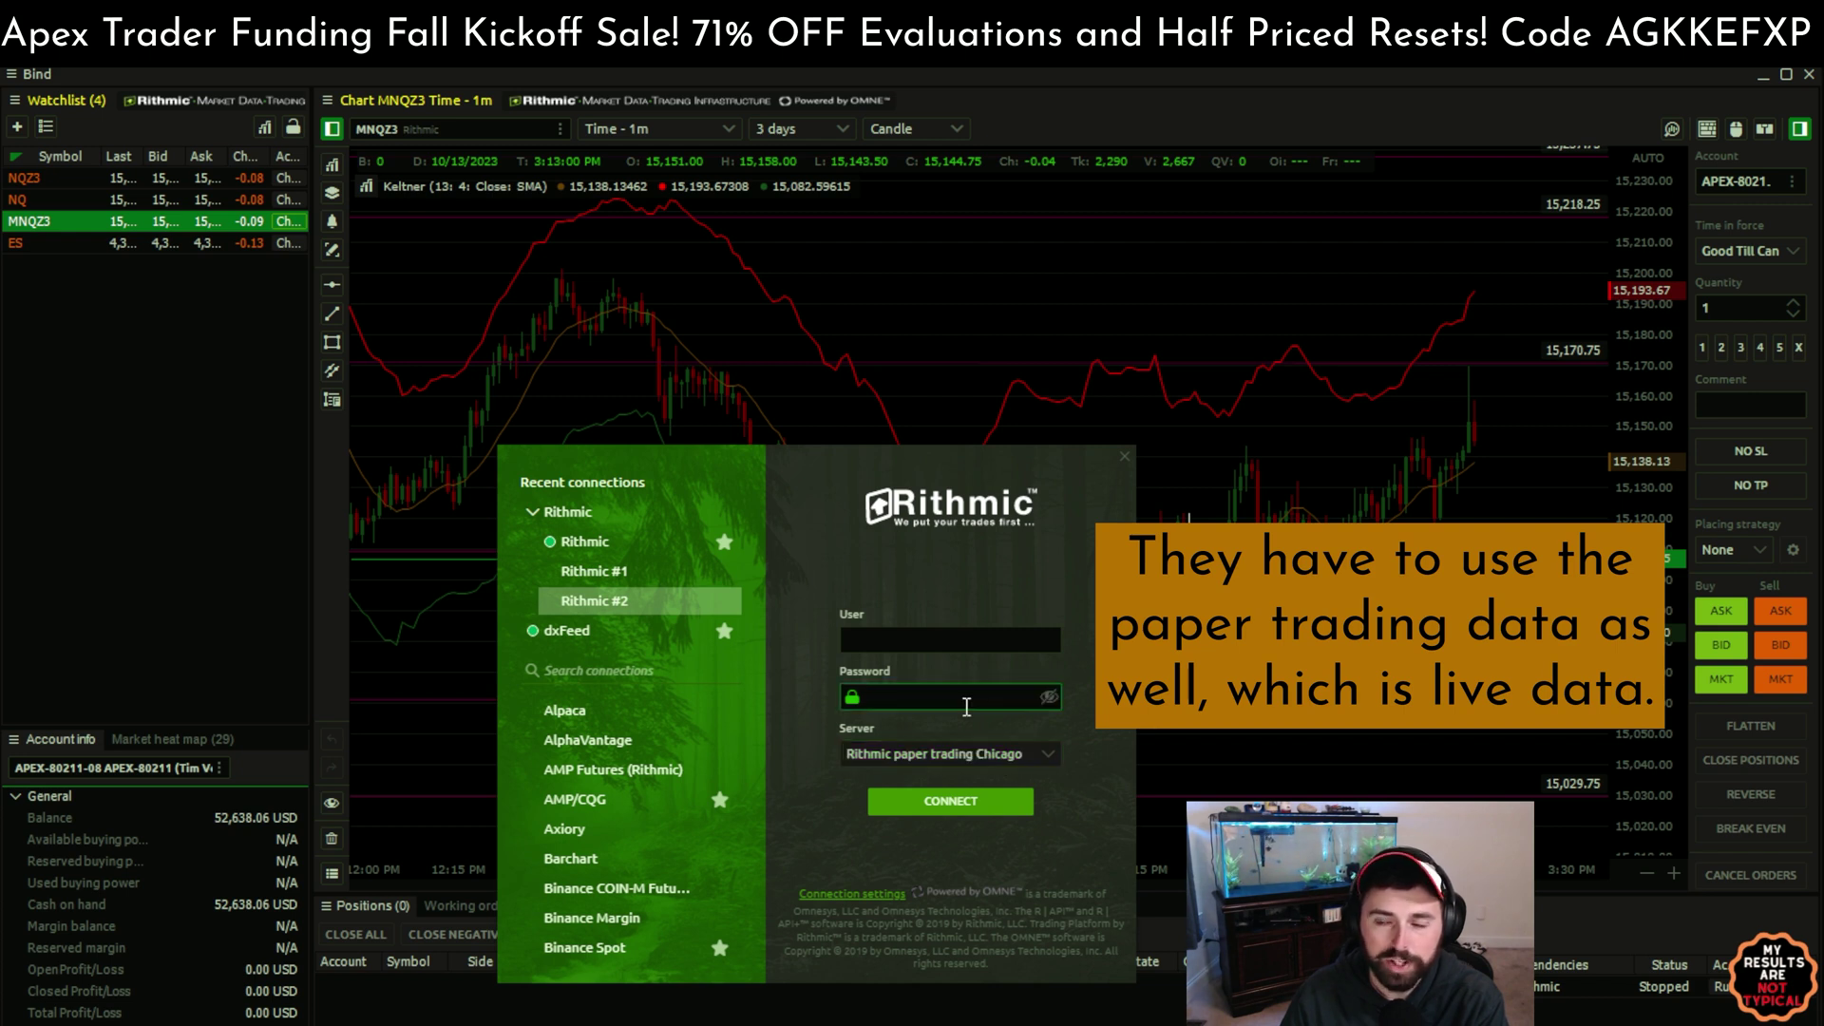
- Confirm the paper trading Chicago server and the Rithmic row's Connected status, then close the window
{"action": "left_click", "coordinate": [909, 760]}
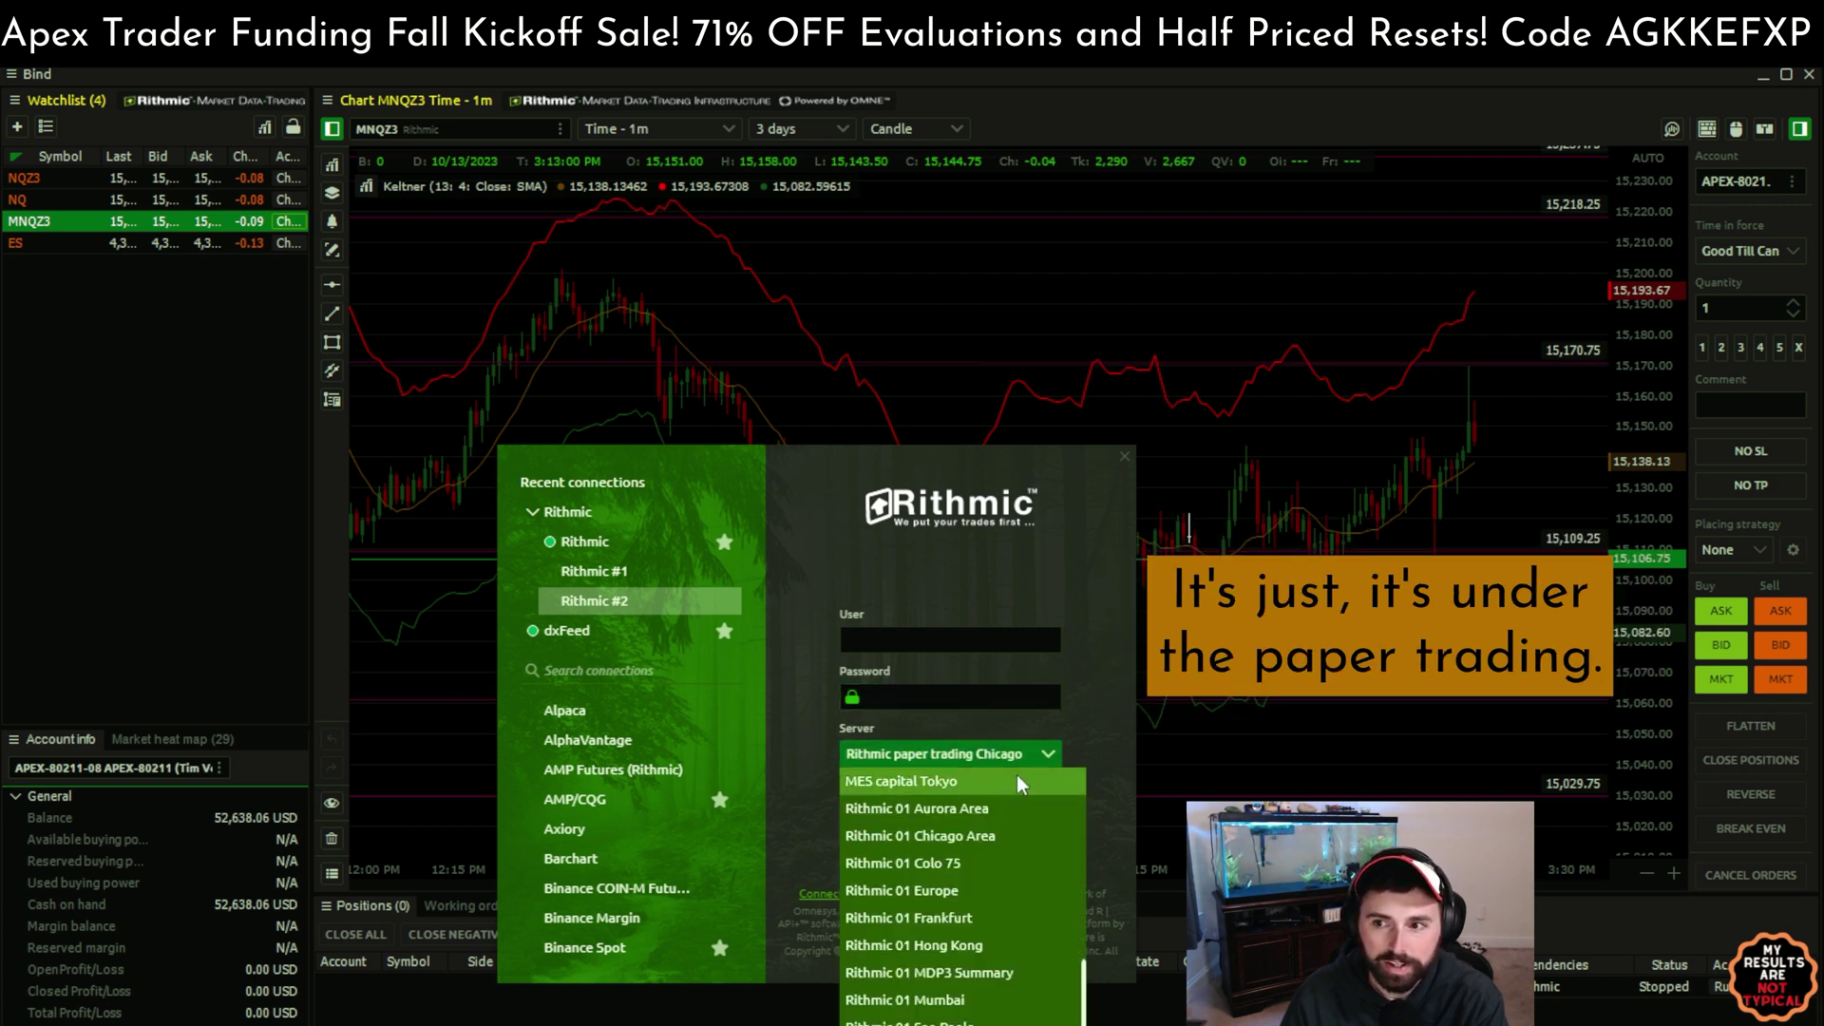
{"action": "left_click", "coordinate": [1117, 754]}
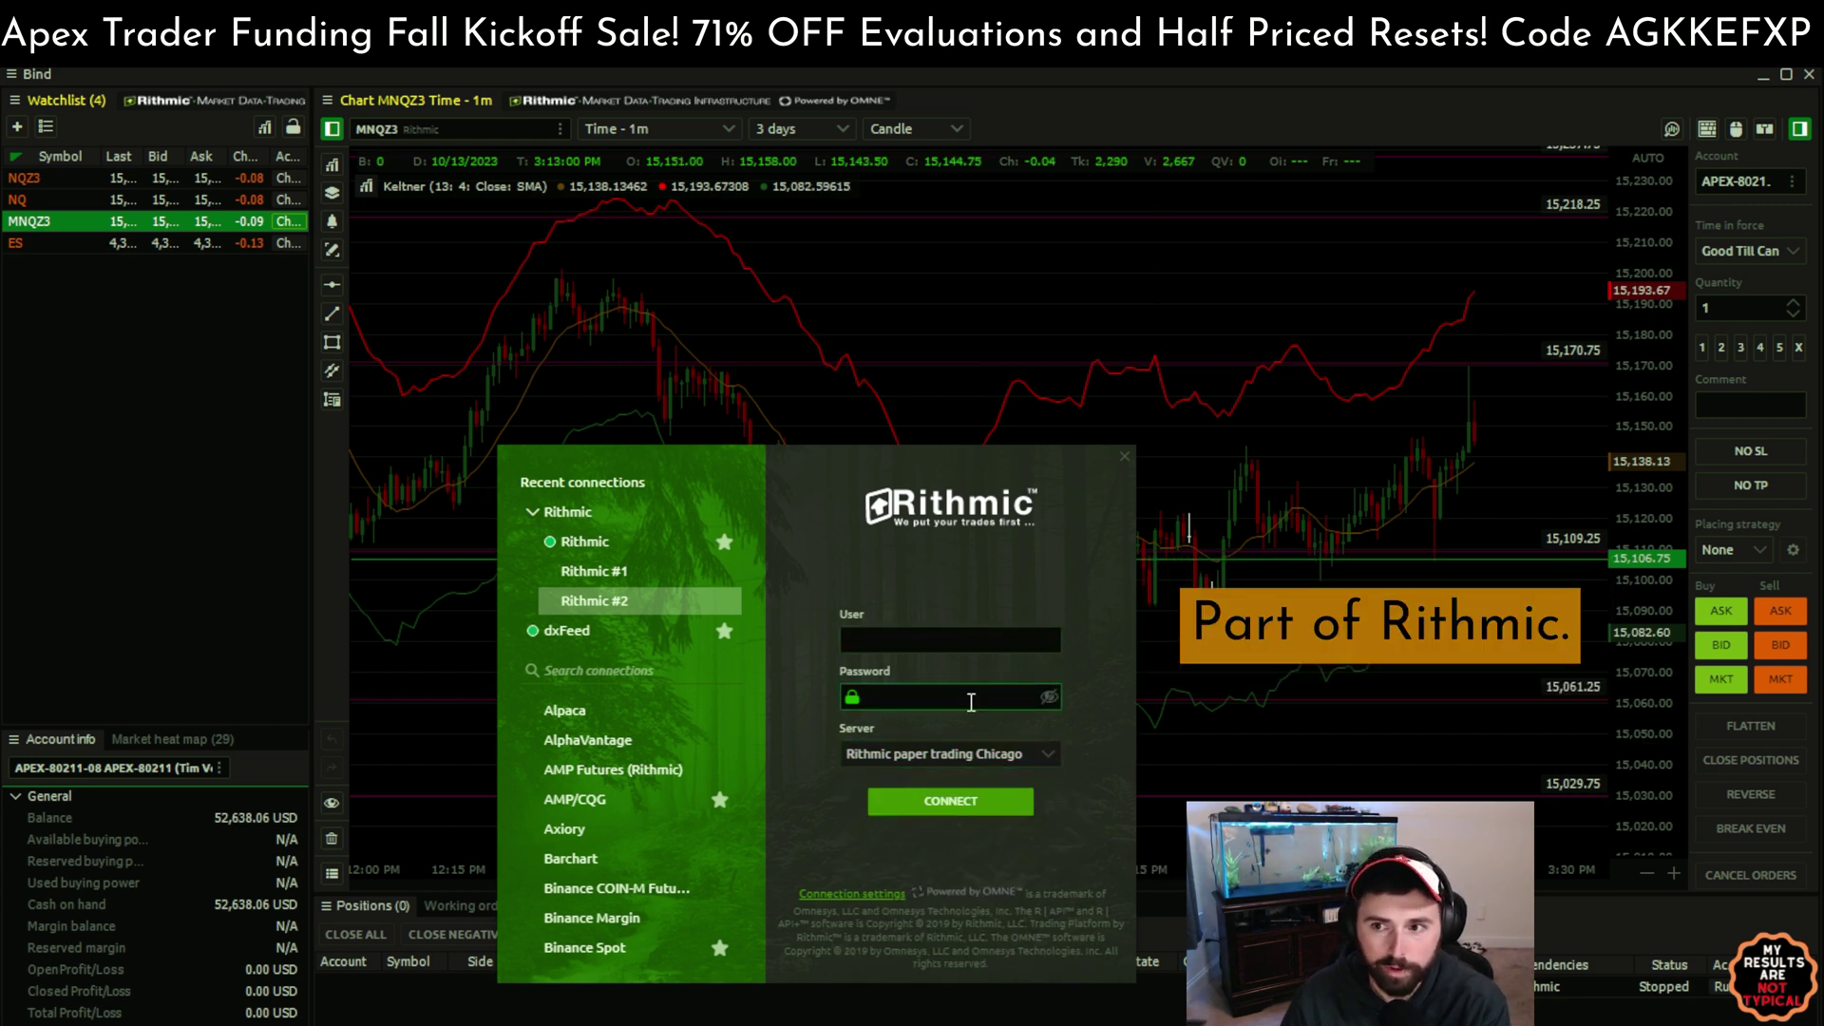
{"action": "left_click", "coordinate": [594, 540]}
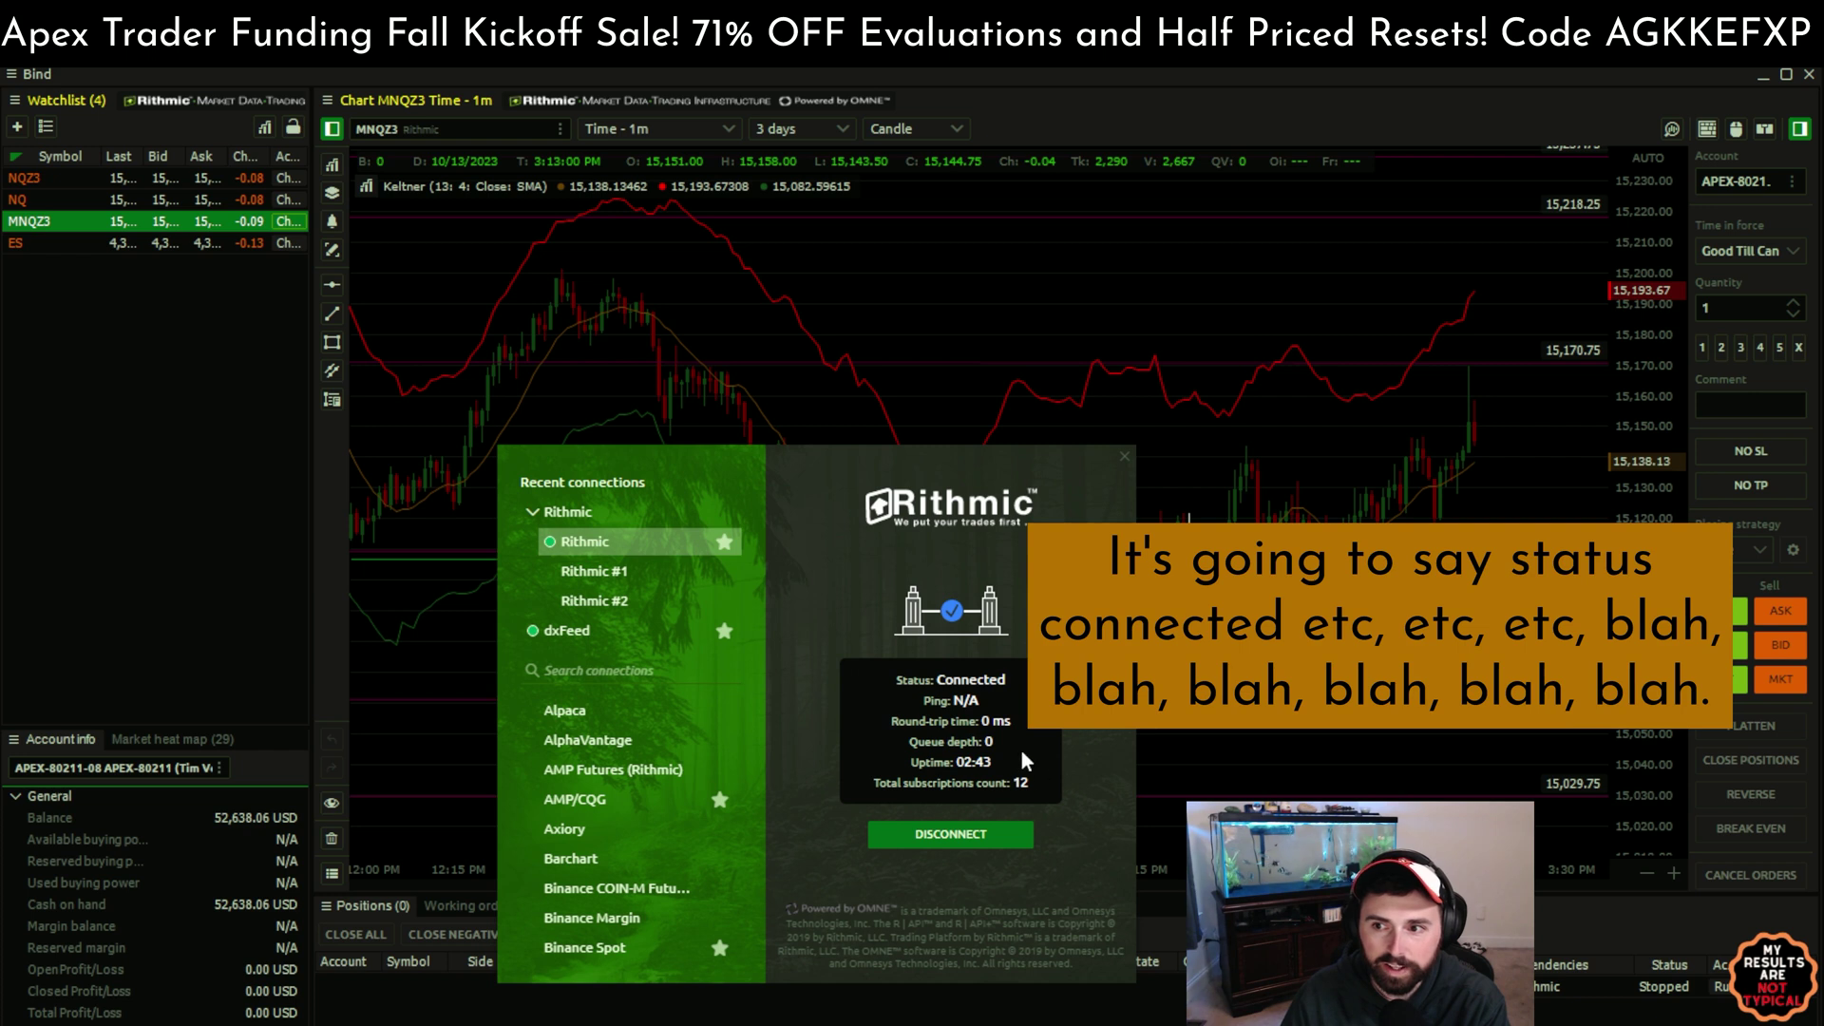
{"action": "left_click", "coordinate": [1119, 458]}
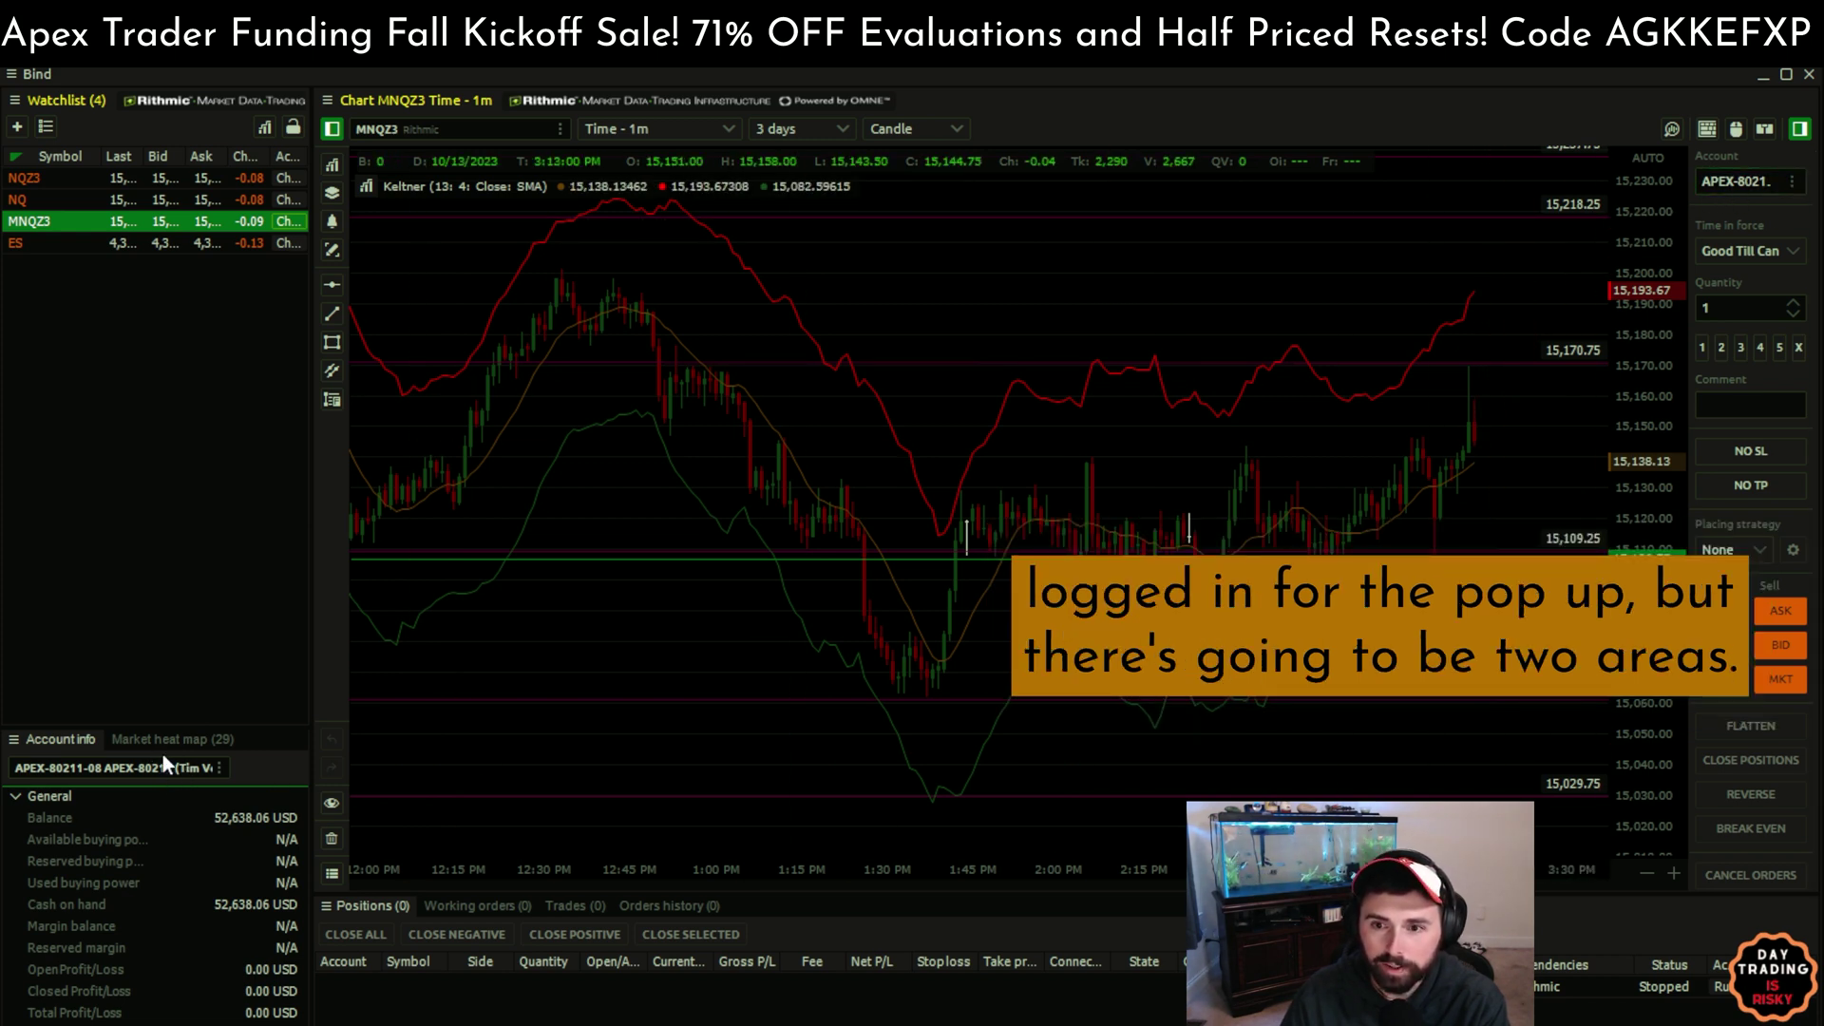
{"action": "left_click", "coordinate": [139, 768]}
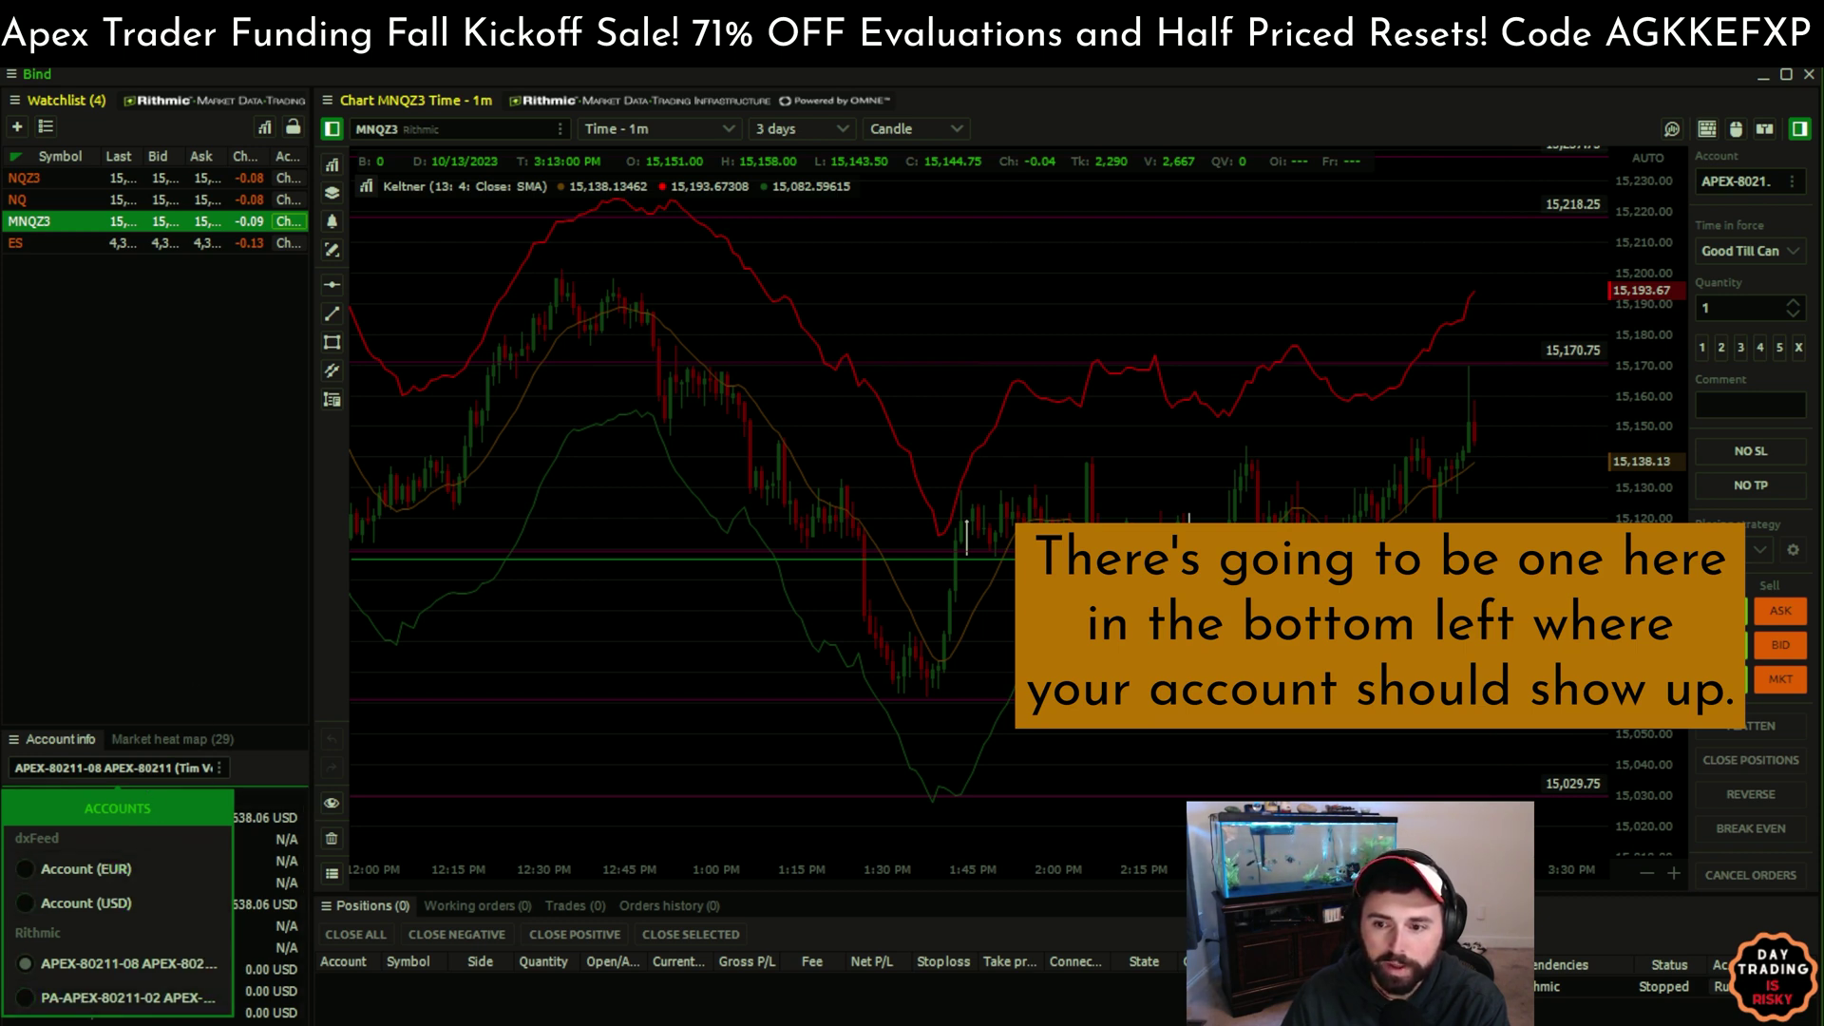
{"action": "left_click", "coordinate": [296, 867]}
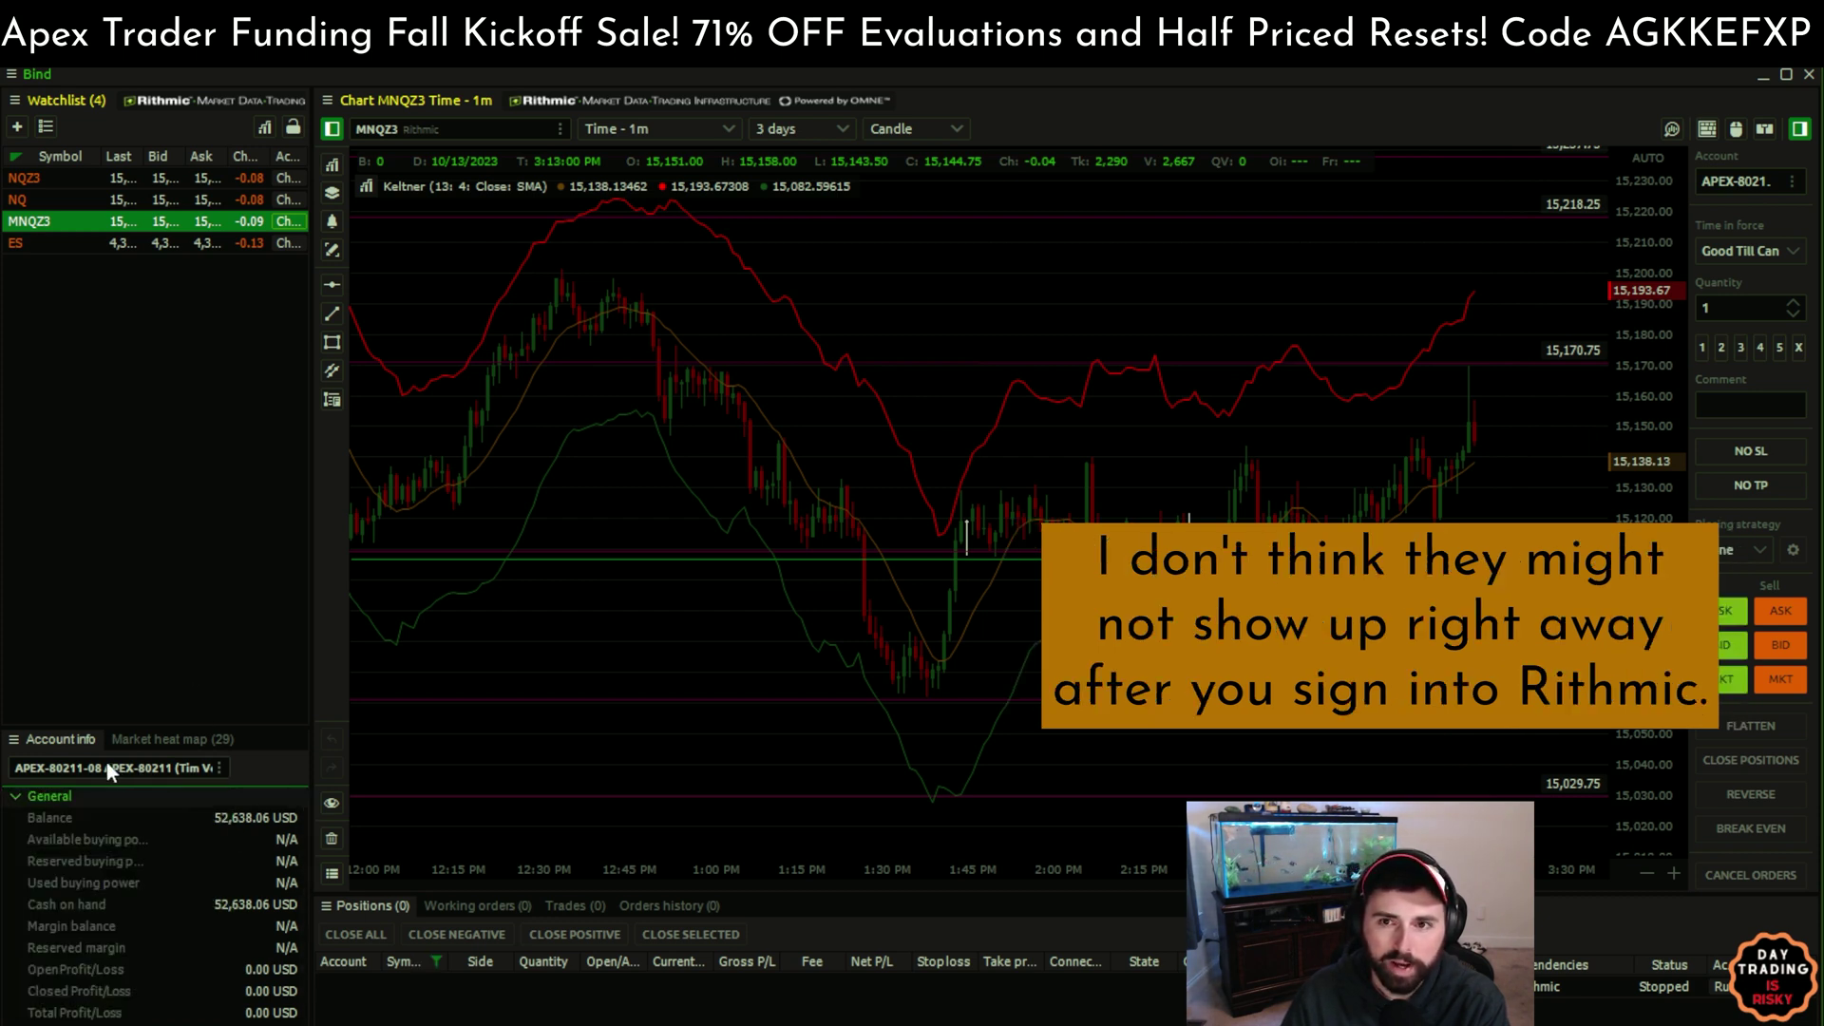
{"action": "left_click", "coordinate": [1737, 183]}
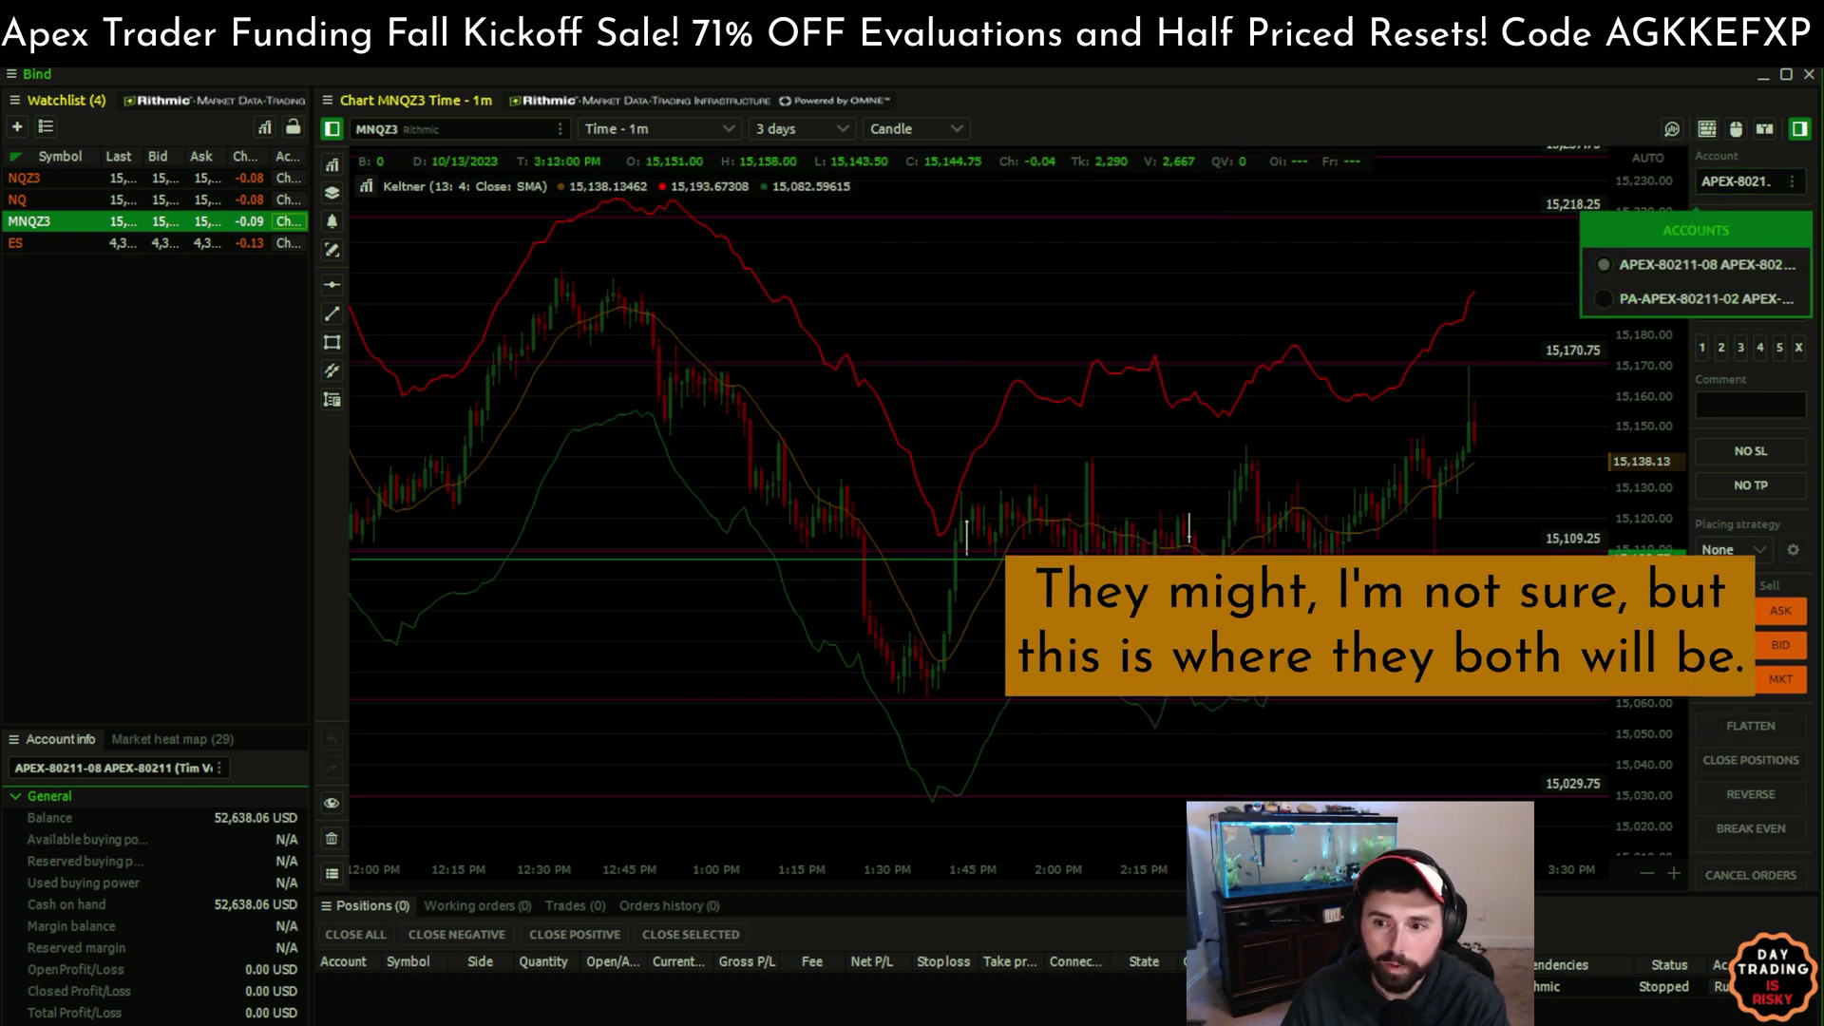
{"action": "left_click", "coordinate": [481, 1001]}
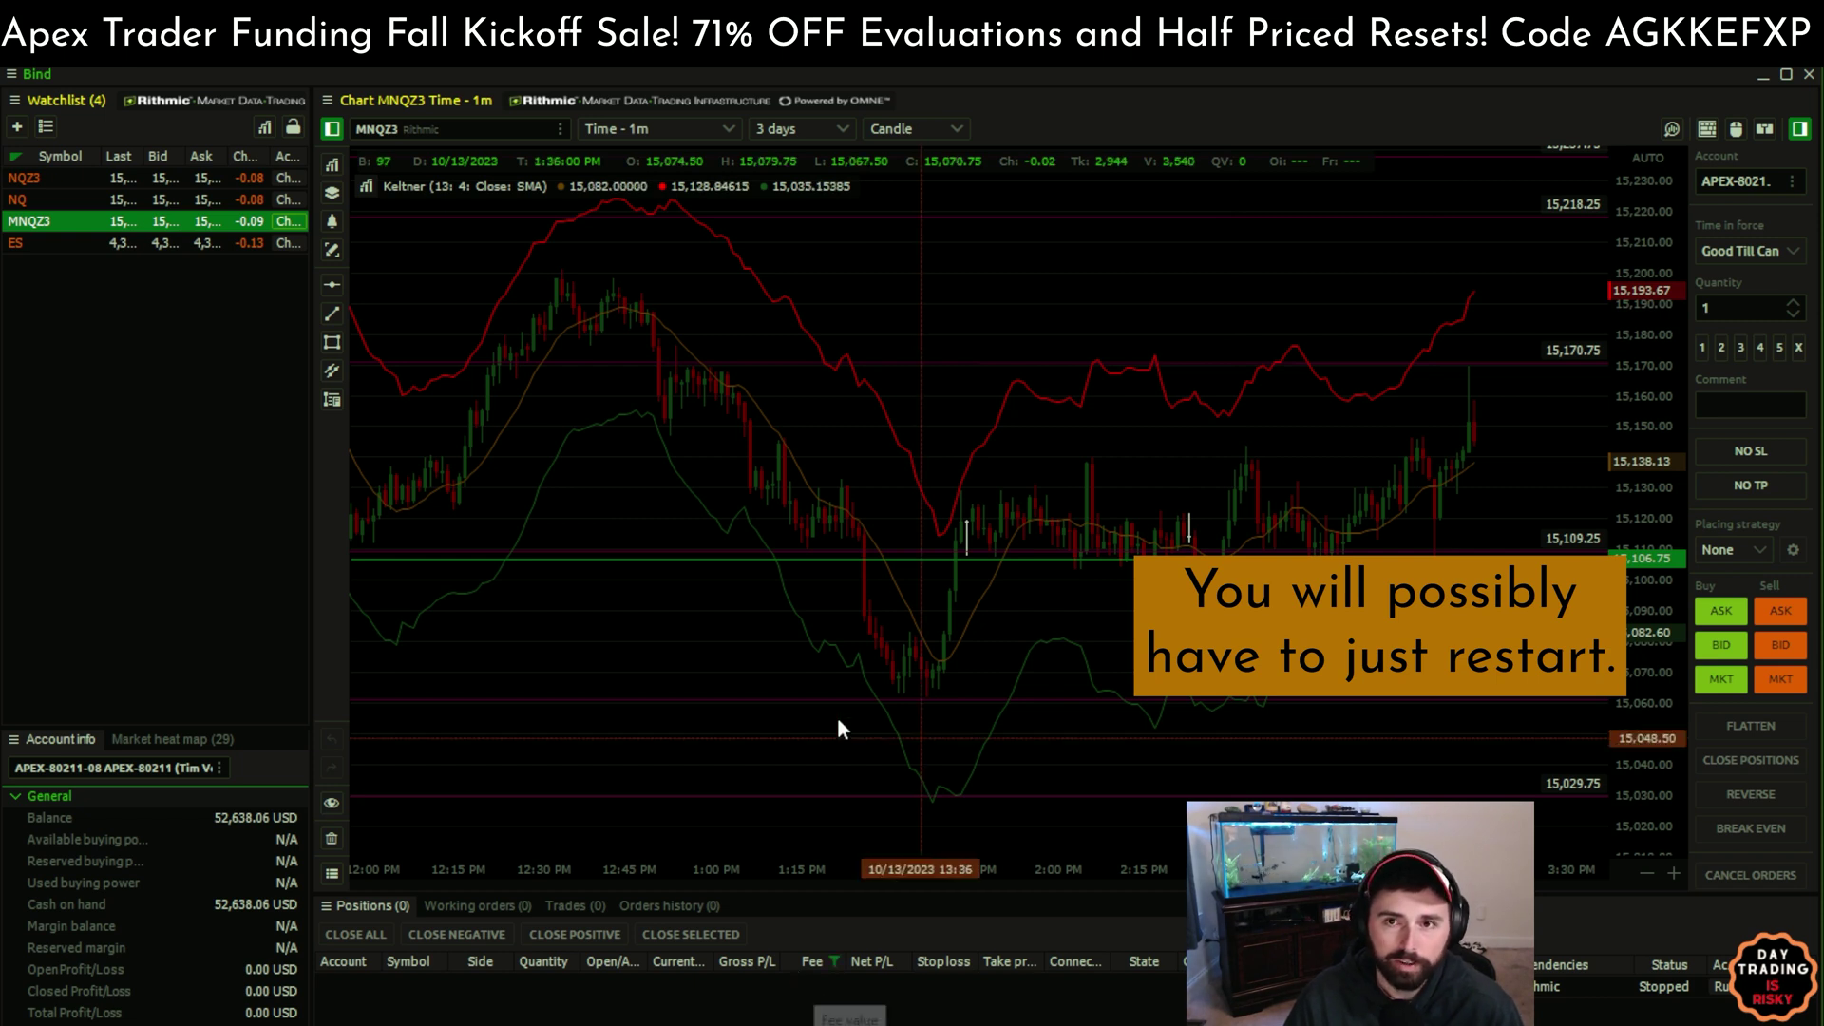
{"action": "left_click", "coordinate": [129, 766]}
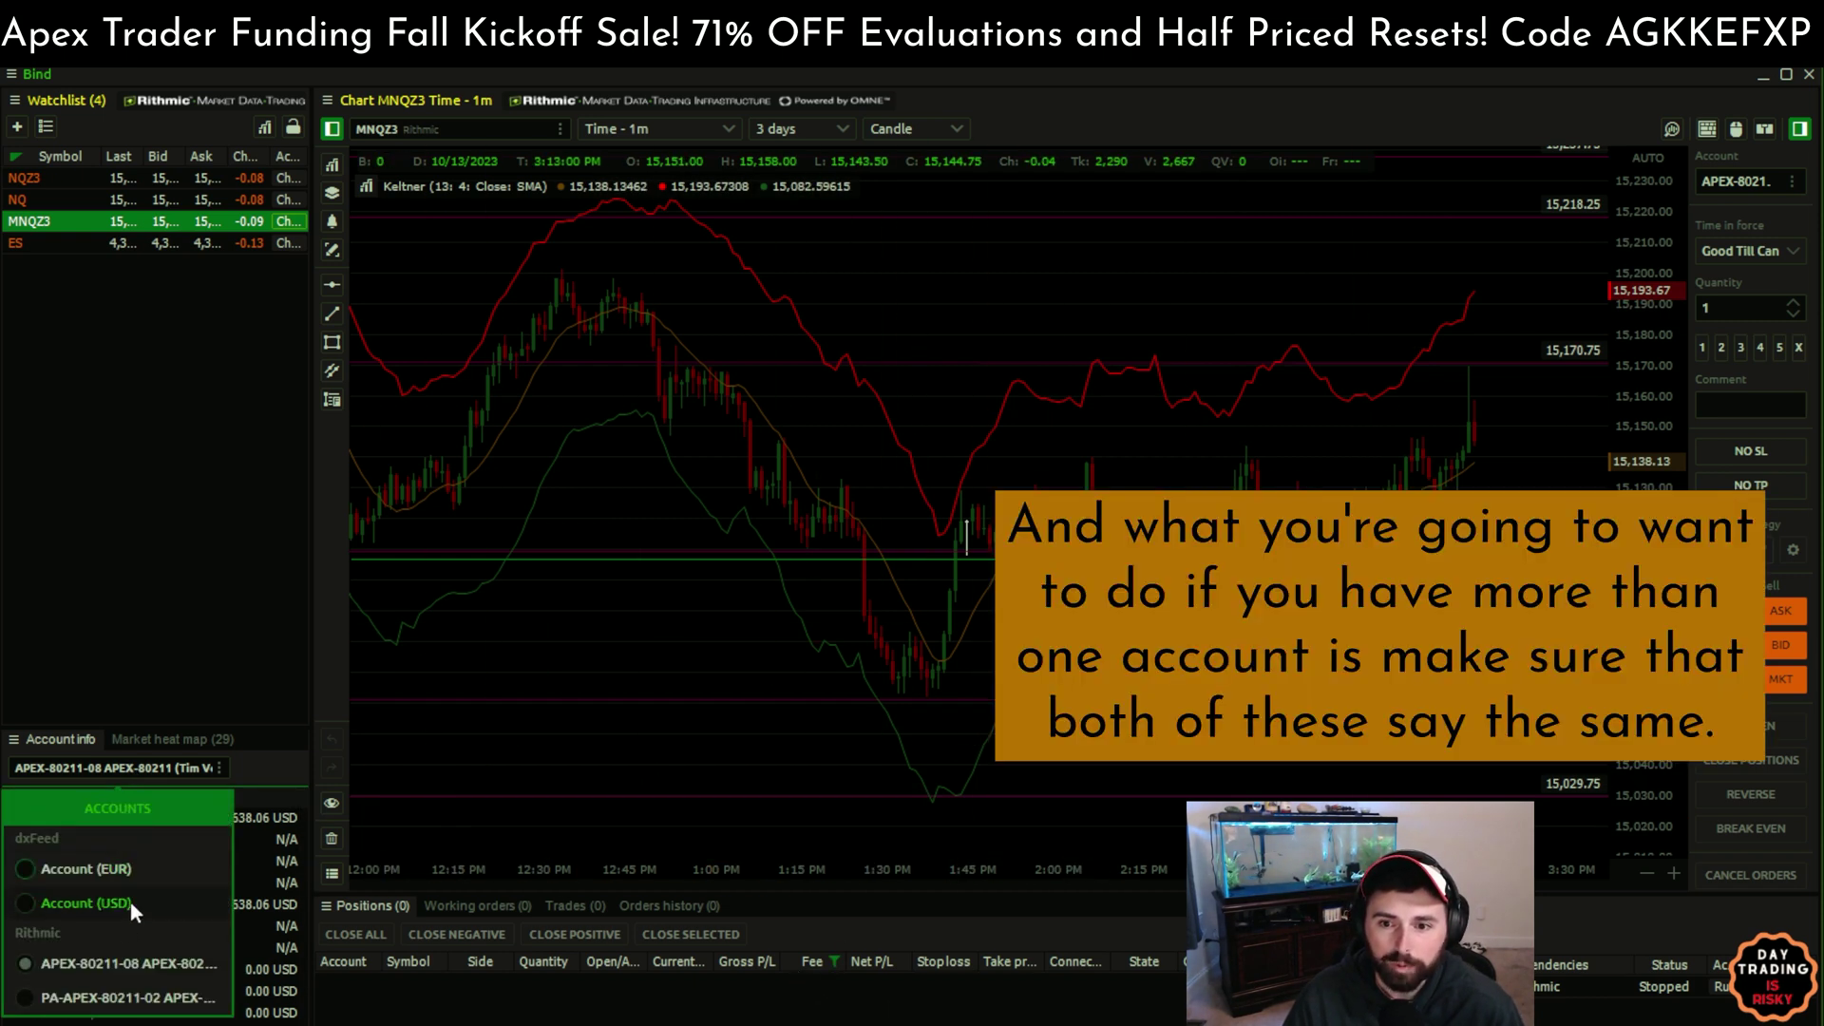
{"action": "left_click", "coordinate": [72, 962]}
{"action": "left_click", "coordinate": [123, 762]}
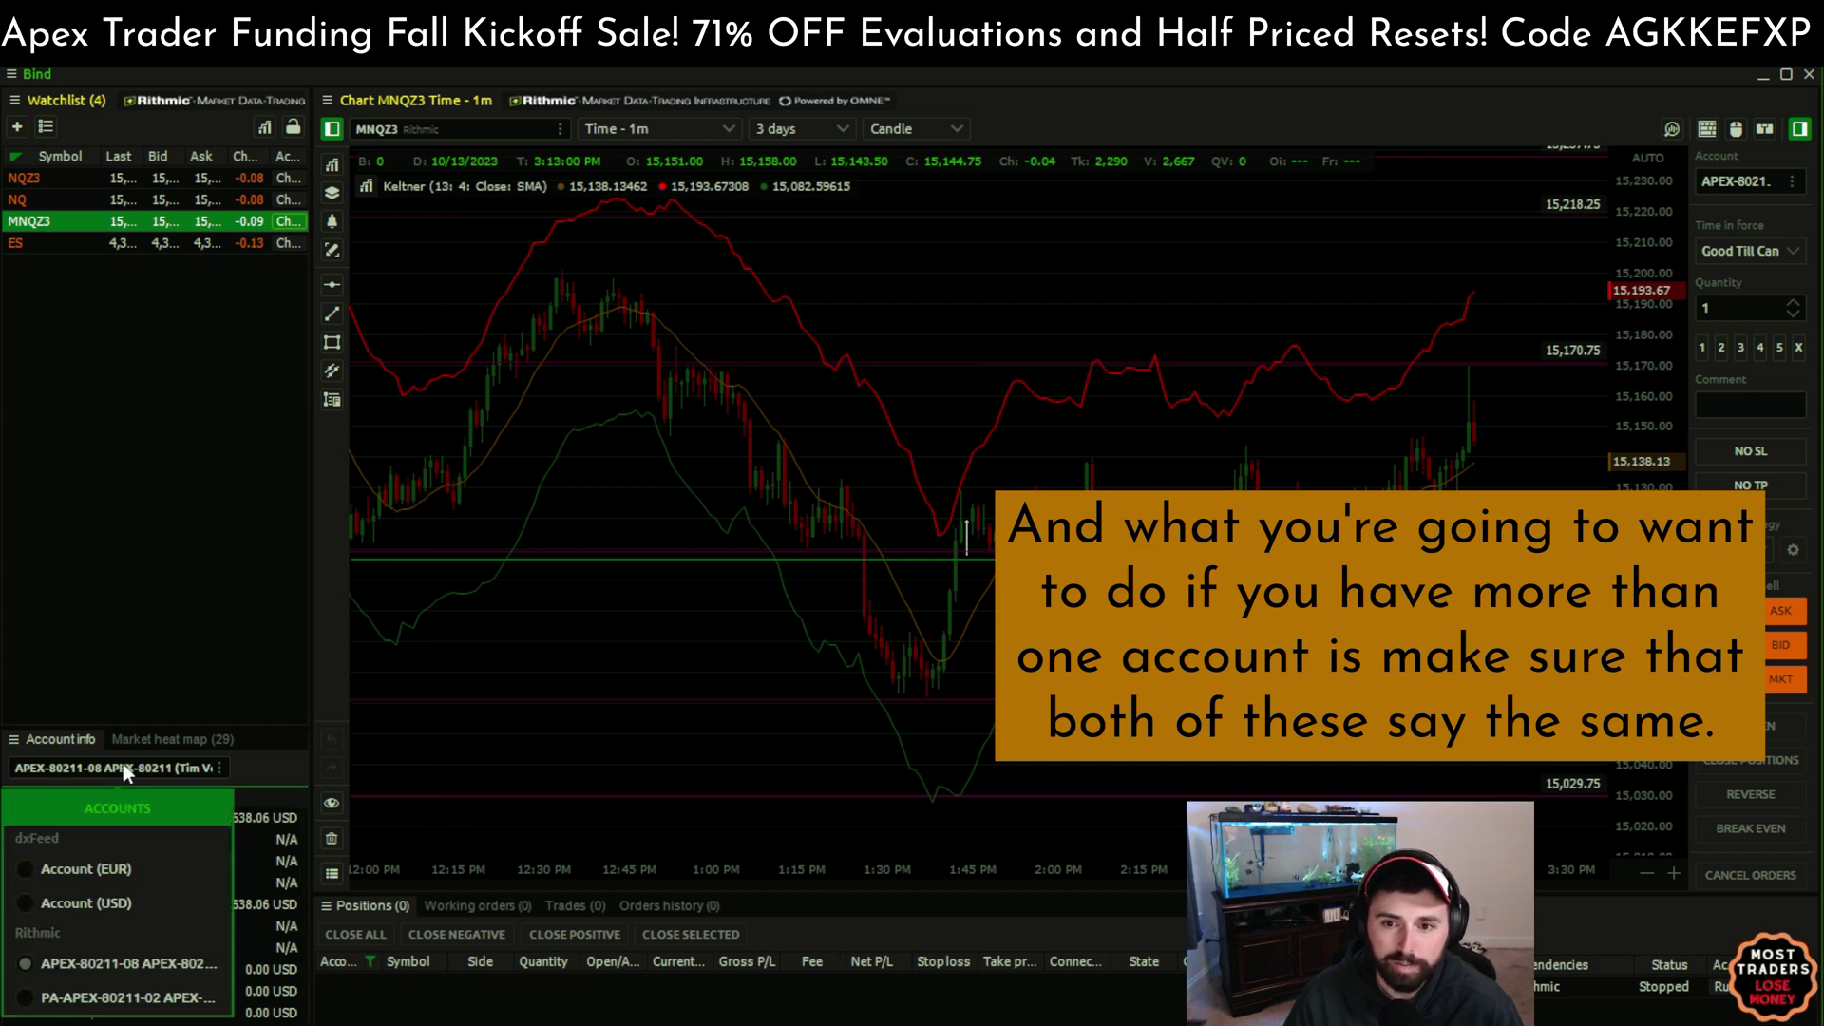
{"action": "left_click", "coordinate": [122, 766]}
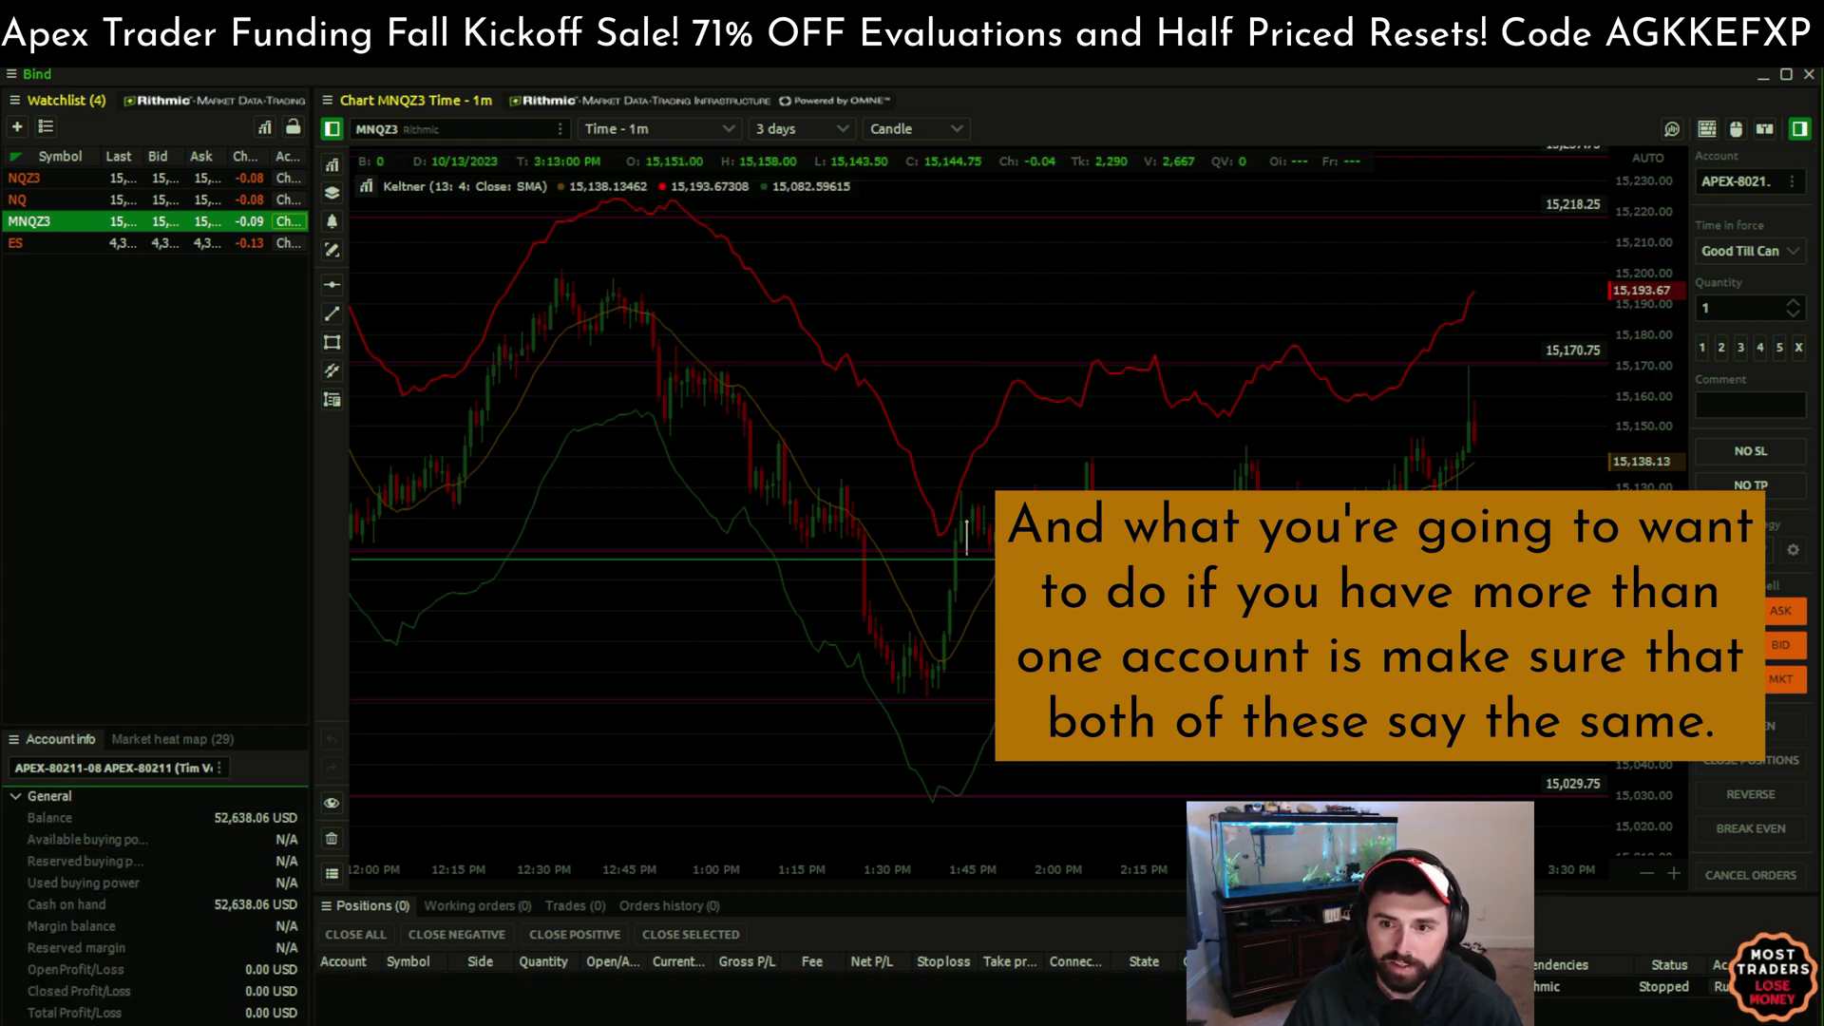
{"action": "left_click", "coordinate": [103, 769]}
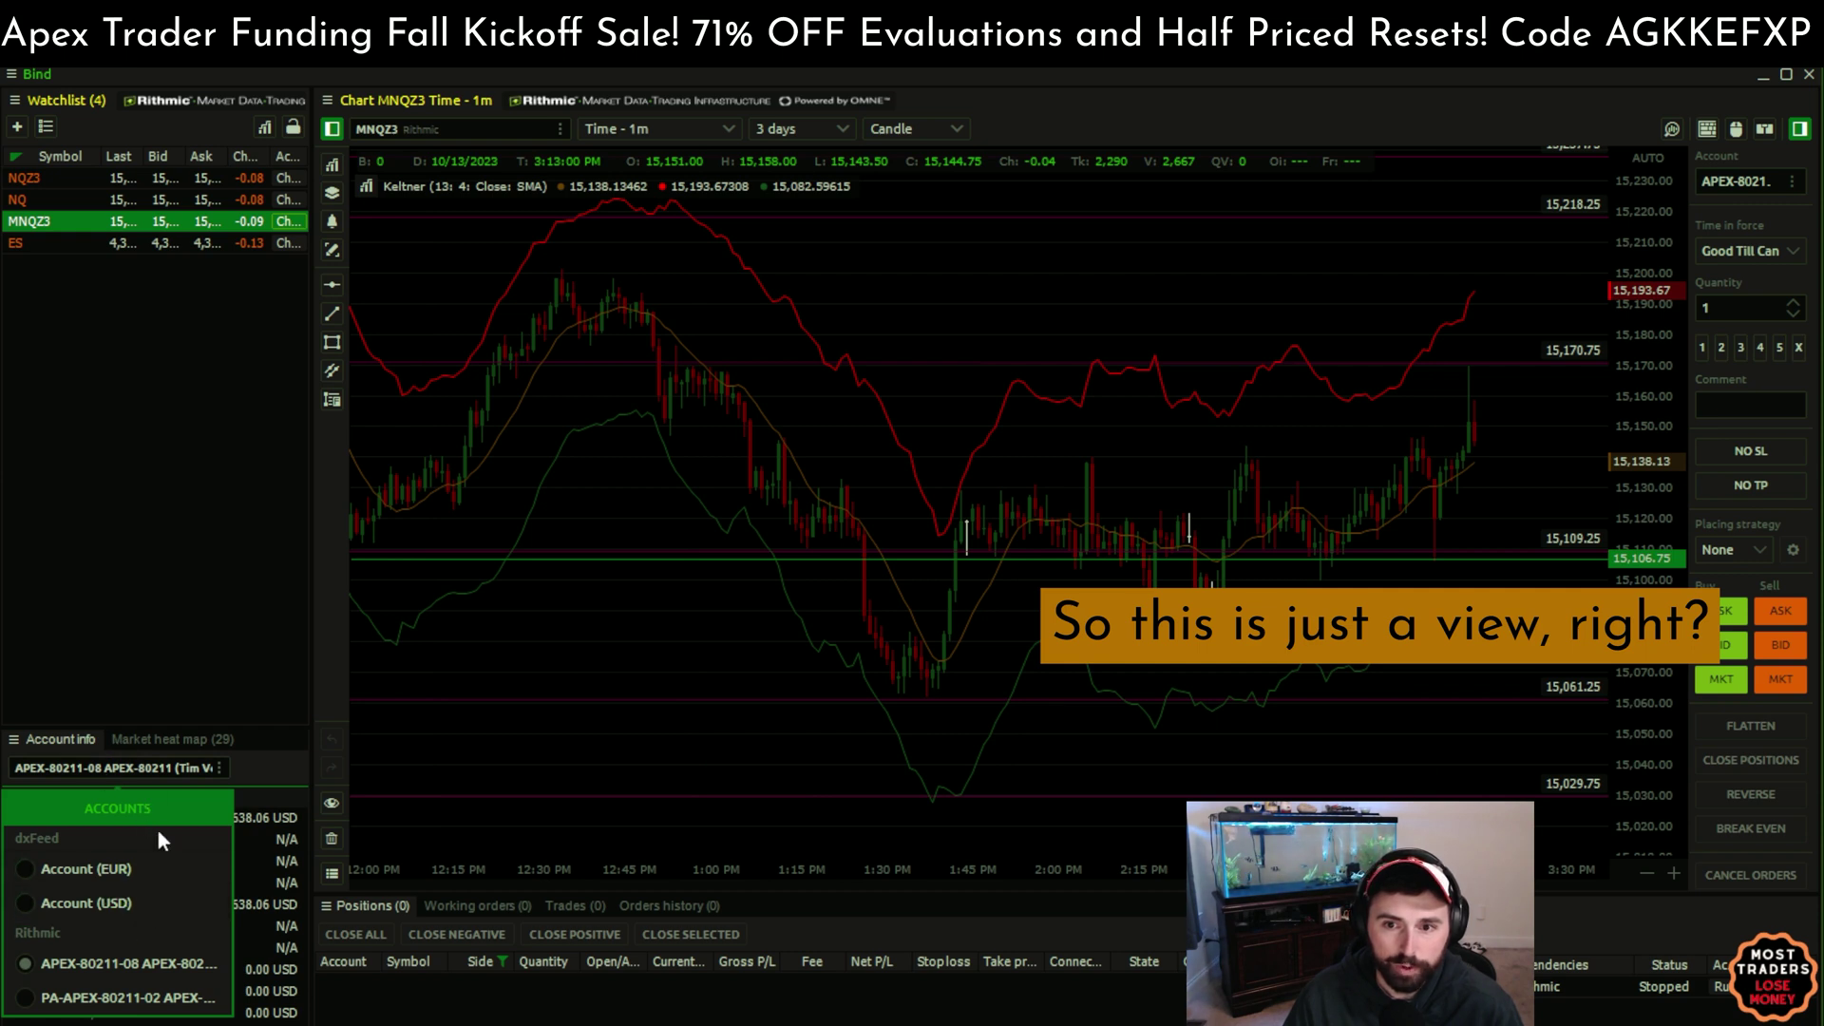
{"action": "left_click", "coordinate": [89, 995]}
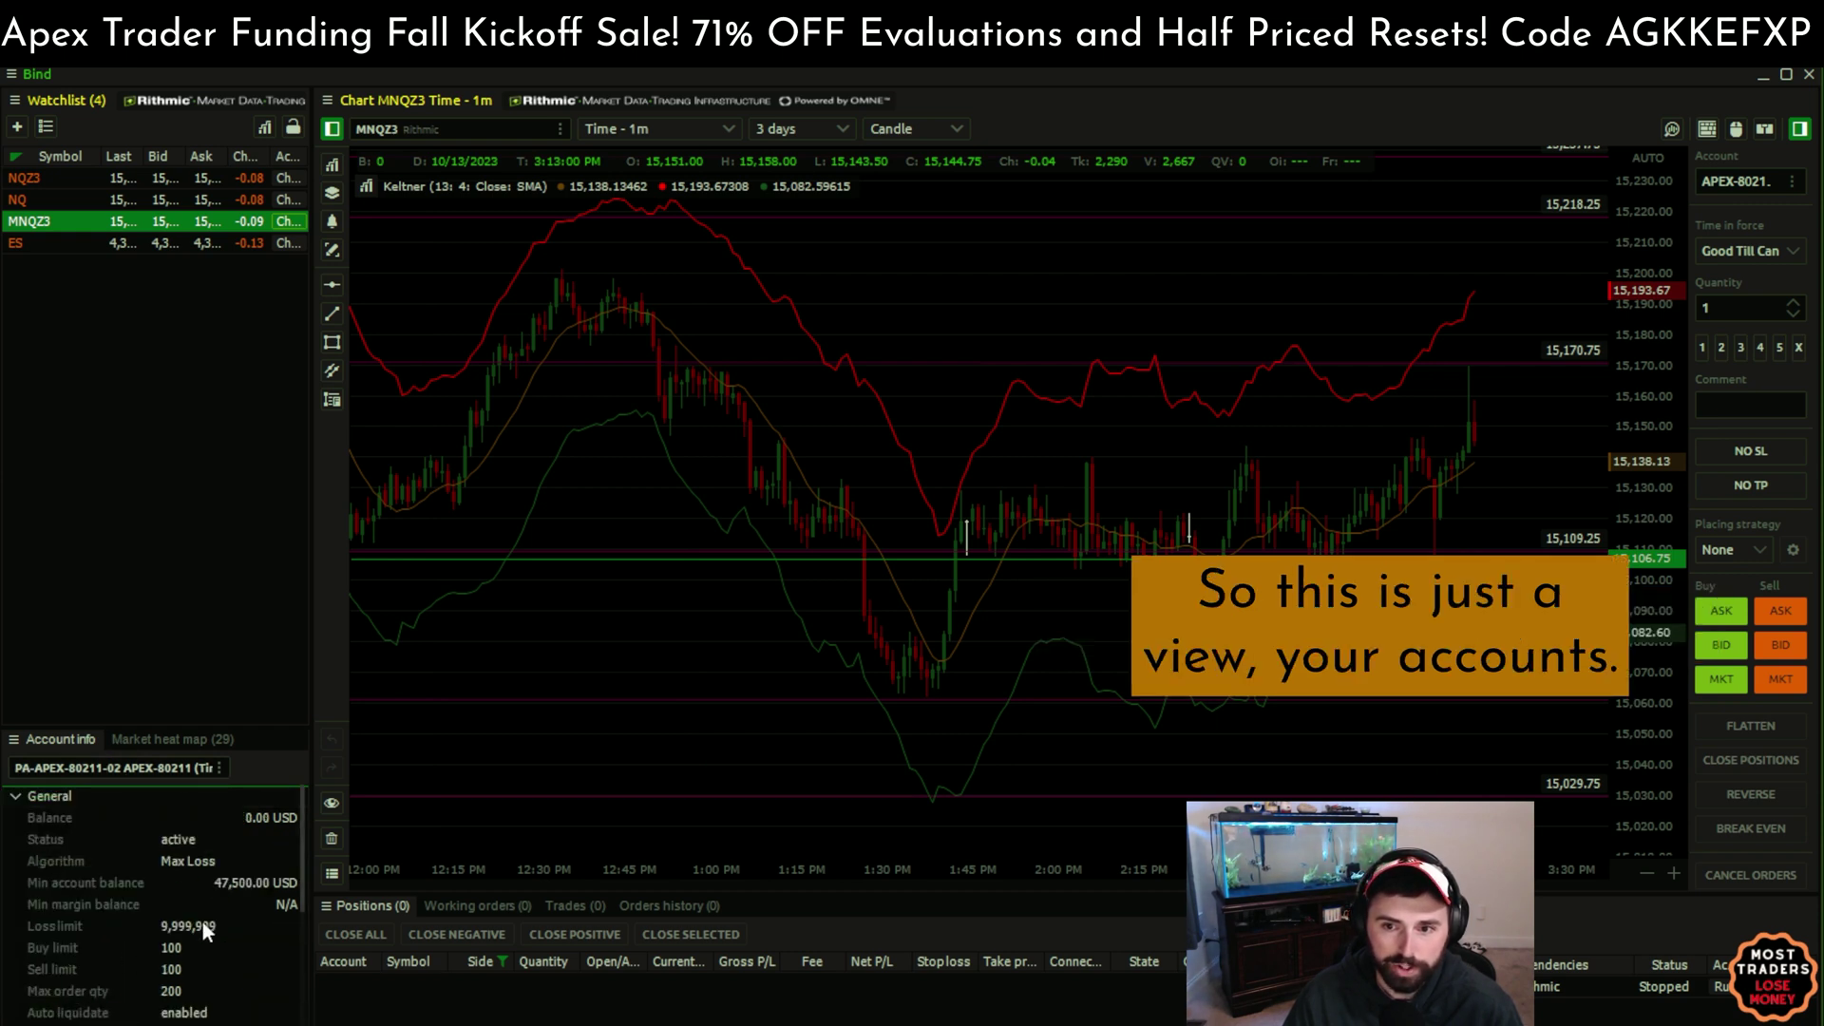
{"action": "left_click", "coordinate": [122, 767]}
{"action": "left_click", "coordinate": [87, 965]}
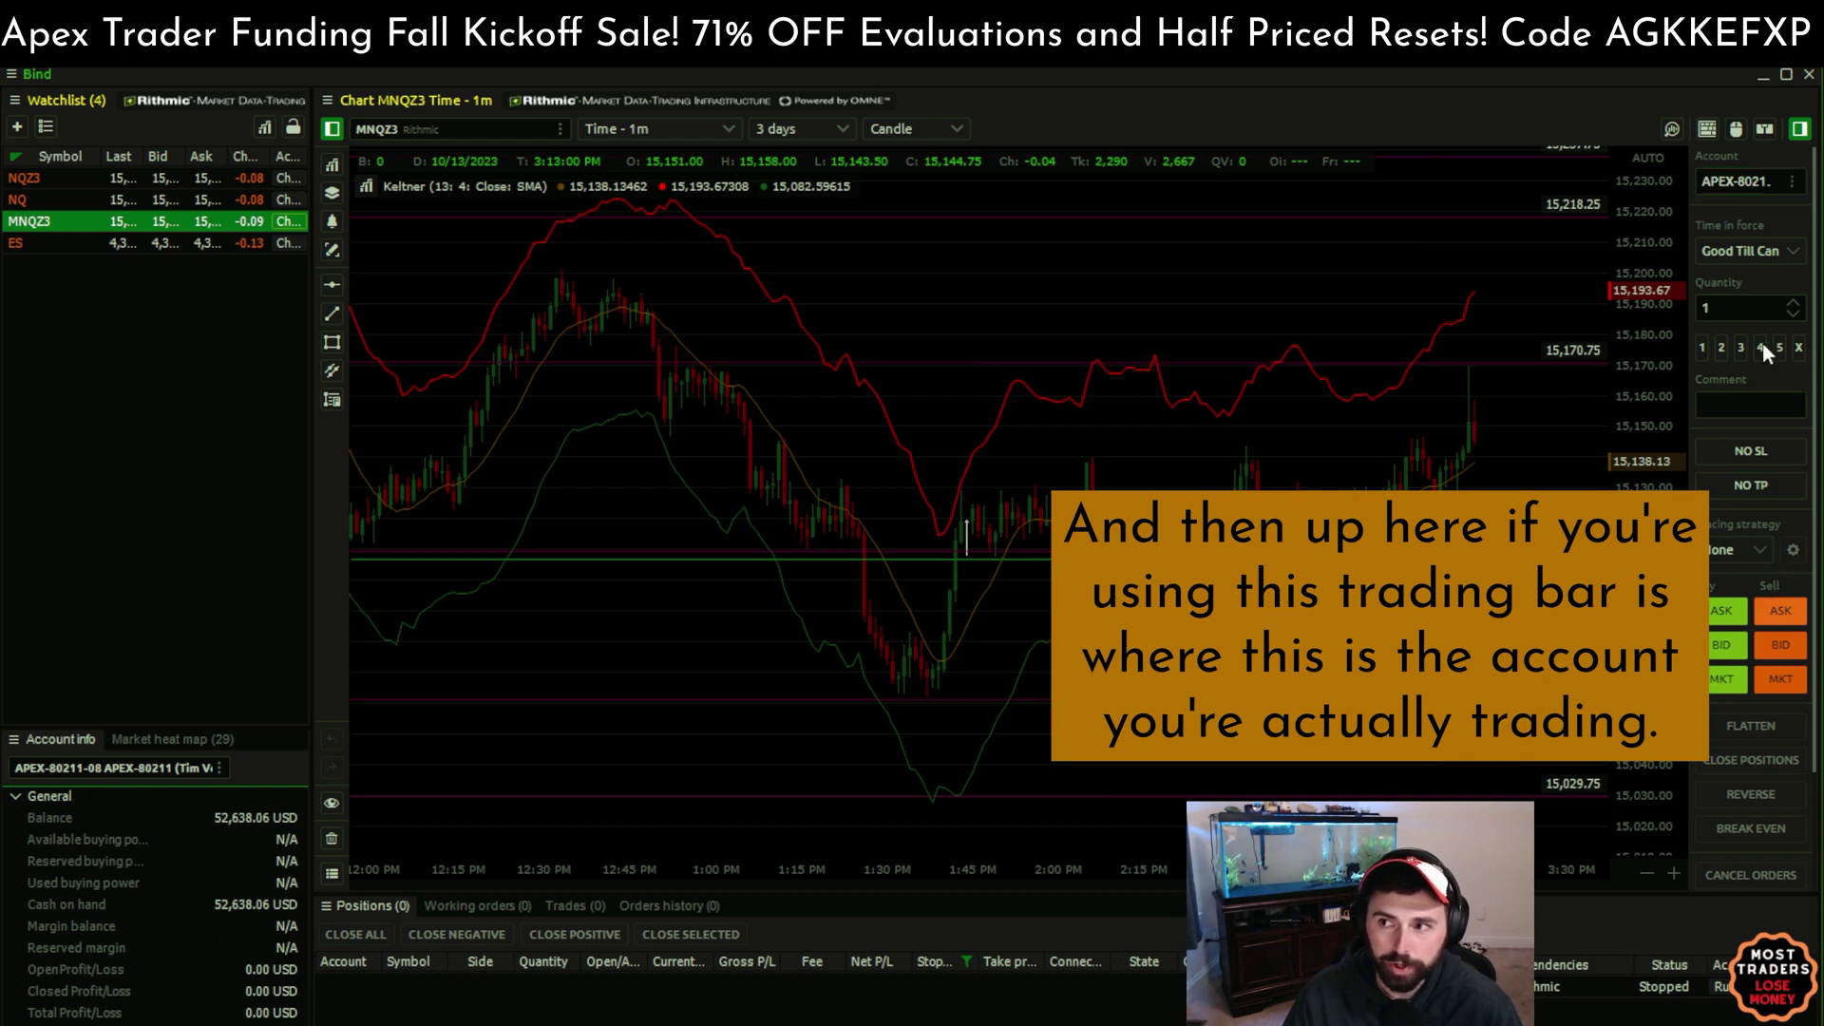
{"action": "left_click", "coordinate": [1744, 184]}
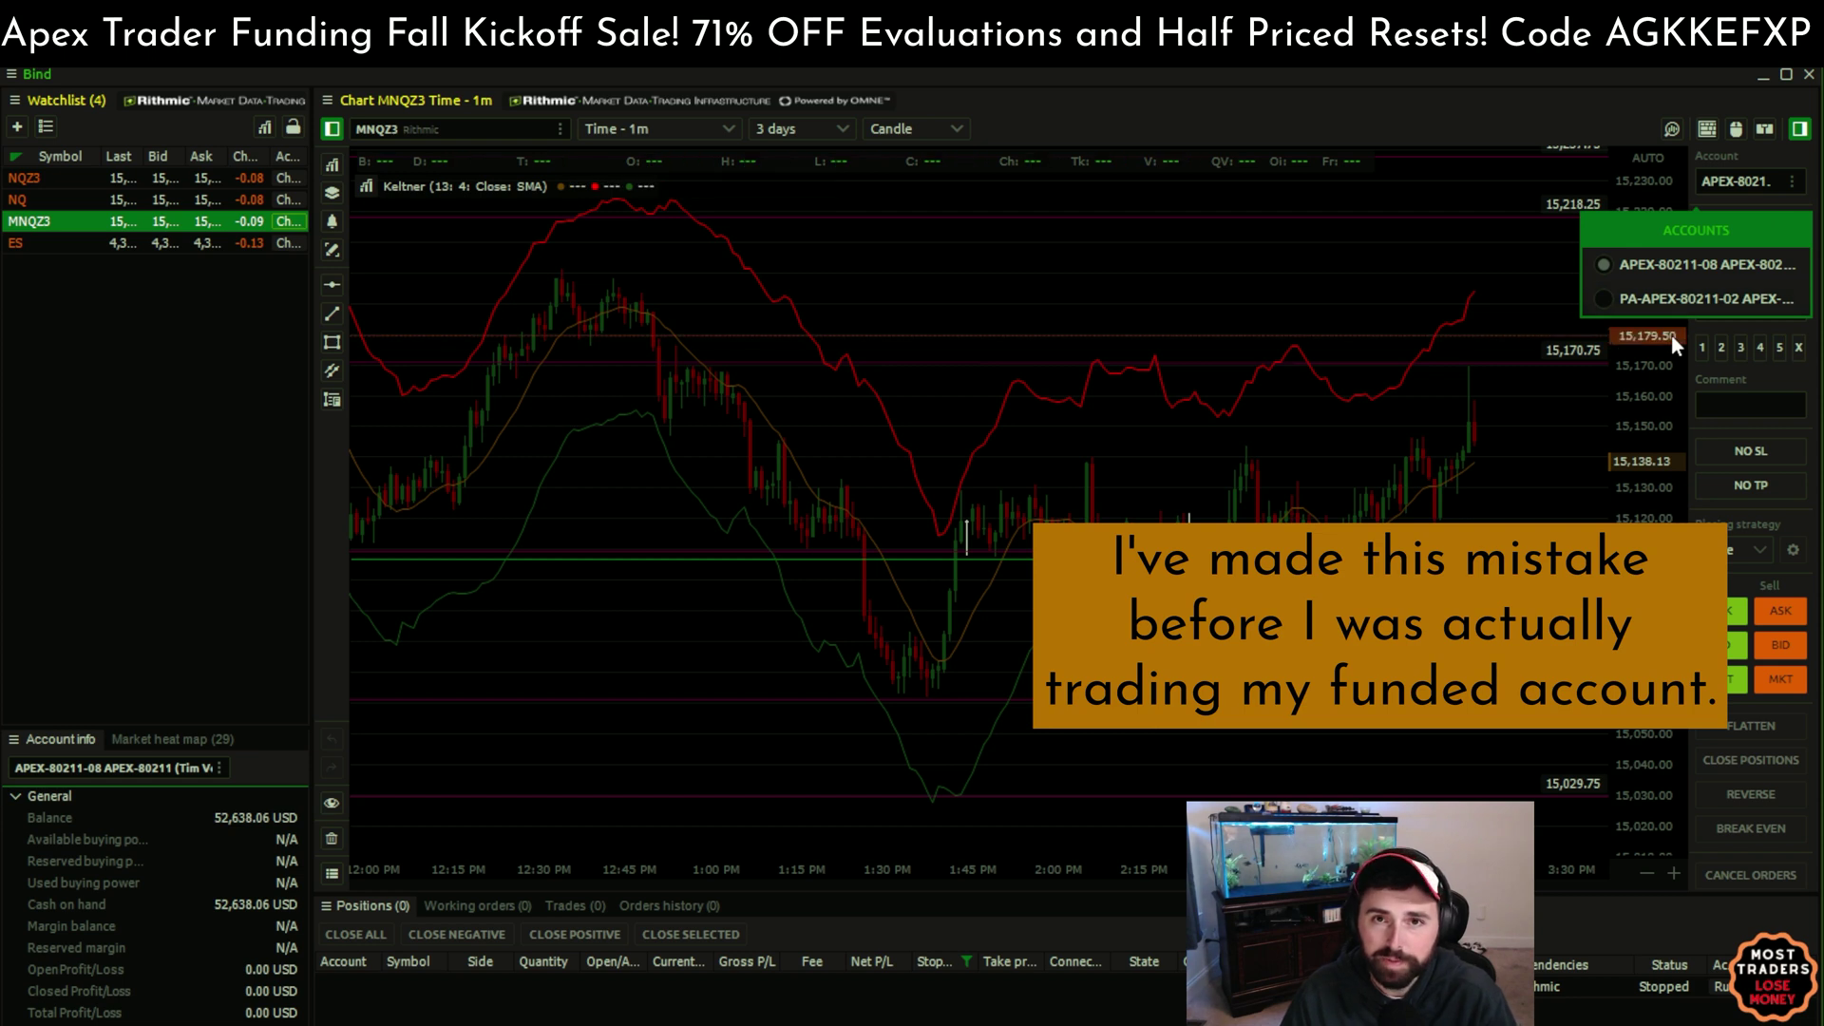
{"action": "left_click", "coordinate": [1695, 300]}
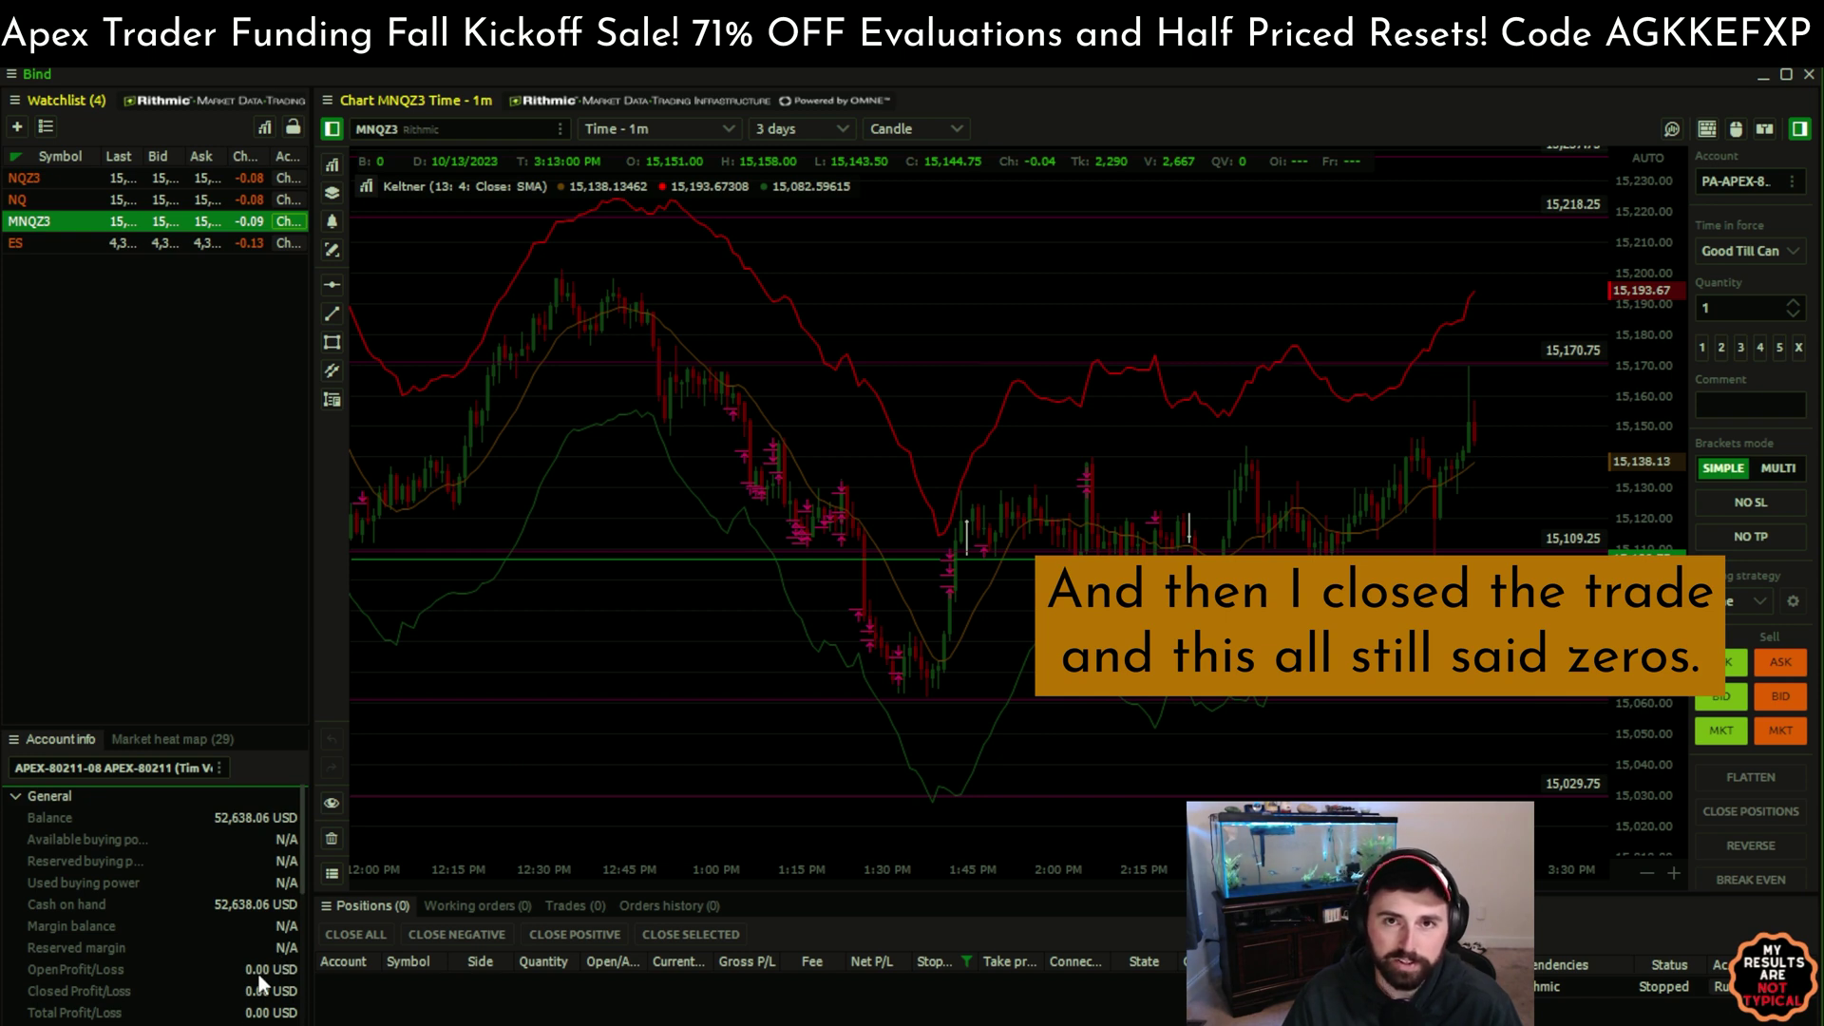
{"action": "left_click", "coordinate": [1742, 180]}
{"action": "left_click", "coordinate": [1694, 265]}
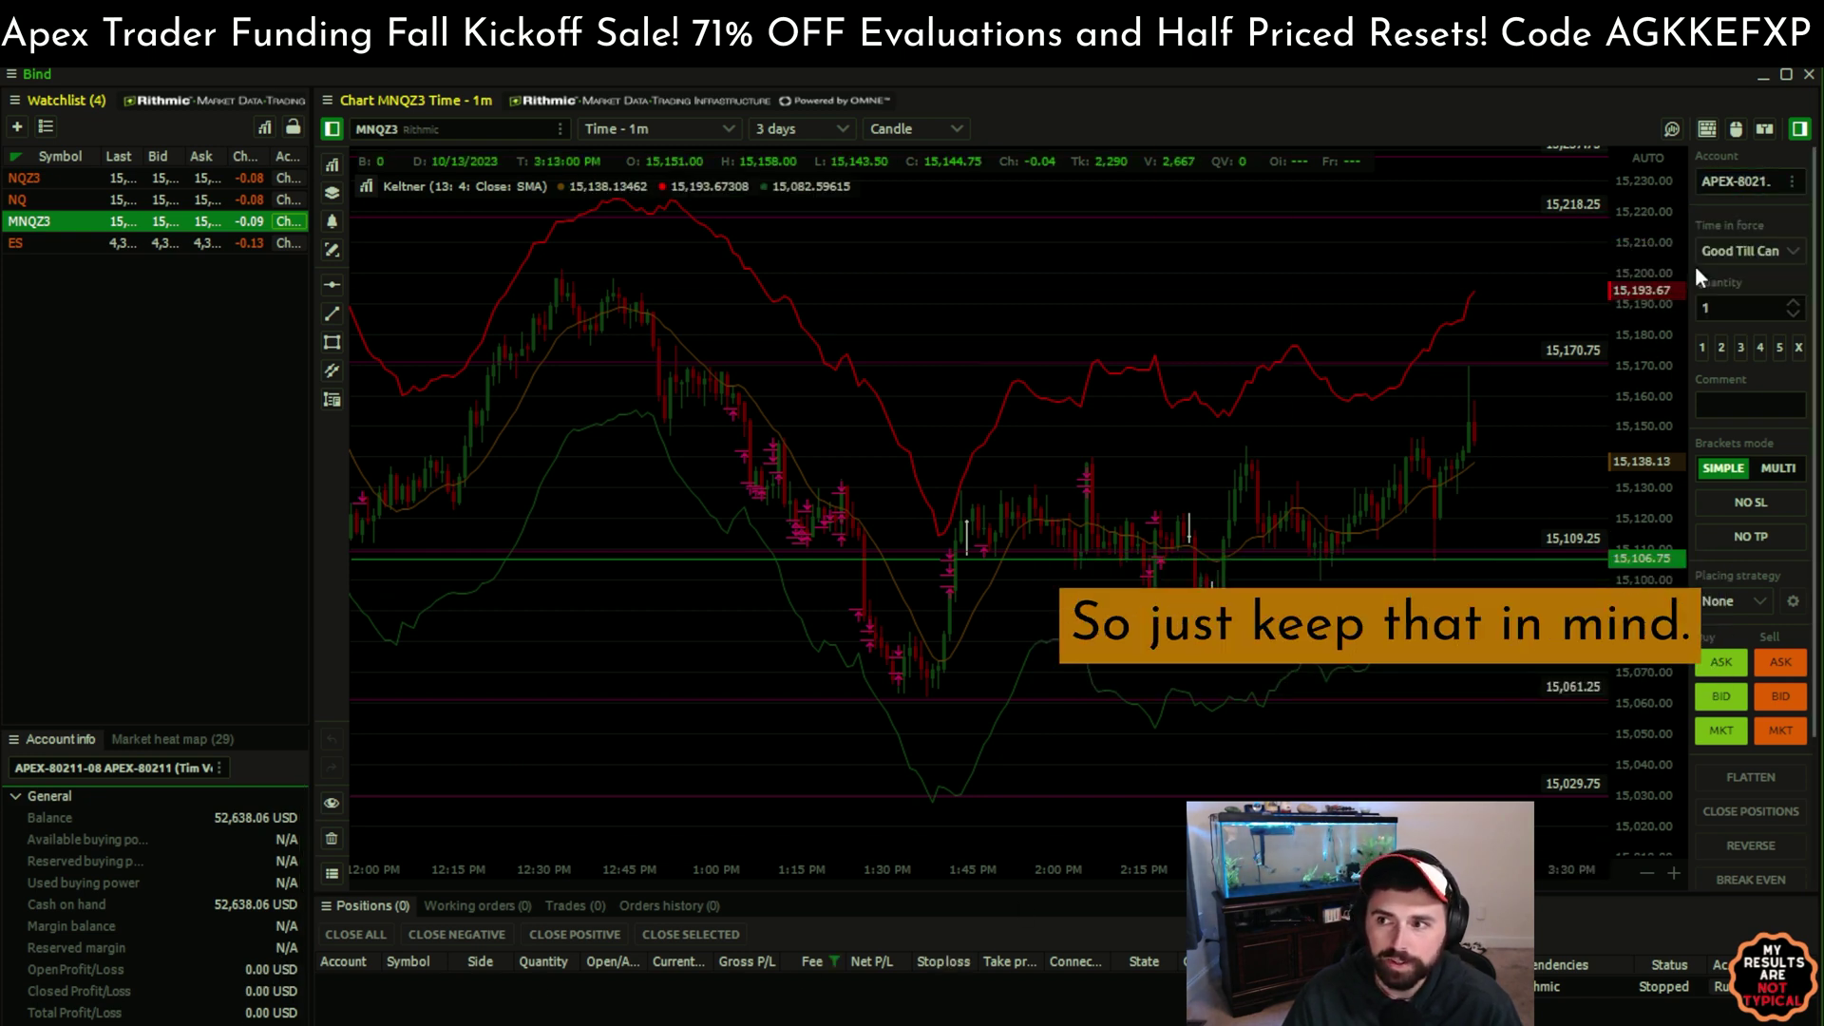